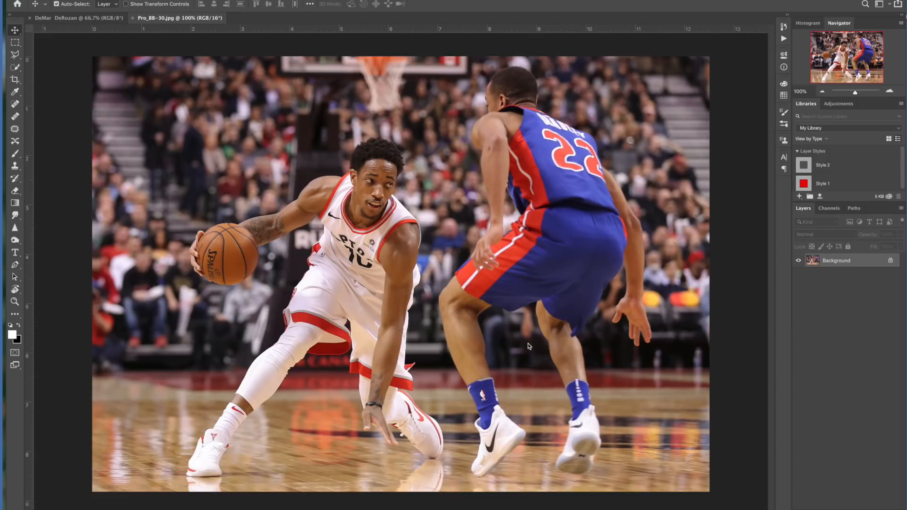
Duplicate the Background layer and hide the original Background layer.
click(746, 307)
key(ctrl+j)
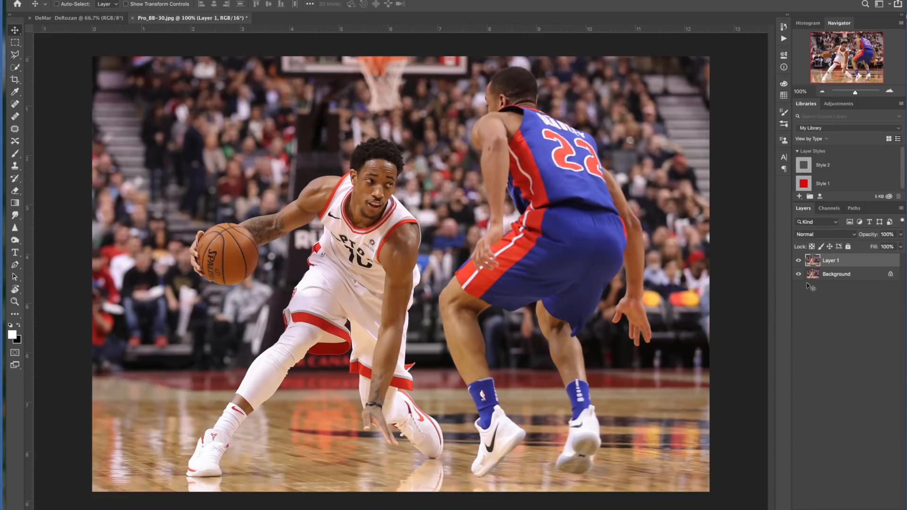
click(799, 274)
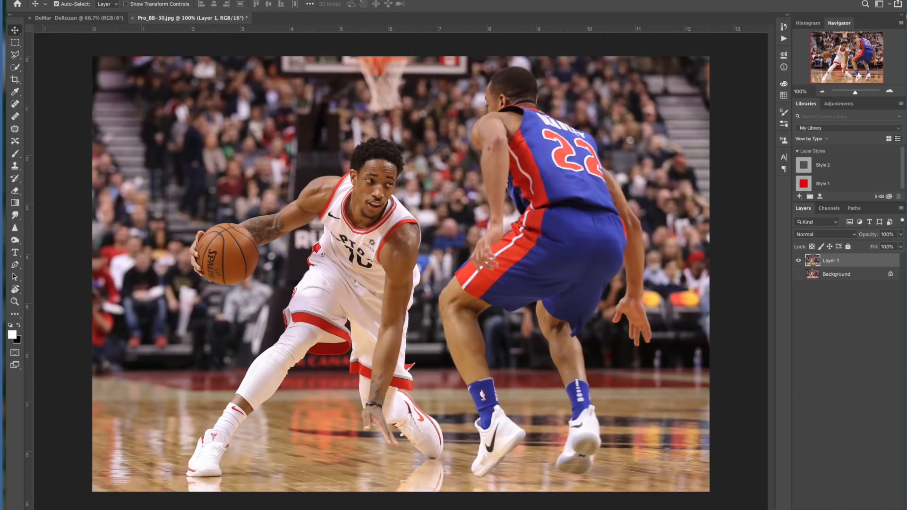
Run Topaz DeNoise 6 on Layer 1 and choose the JPEG – moderate preset.
click(124, 0)
mouse_move(156, 194)
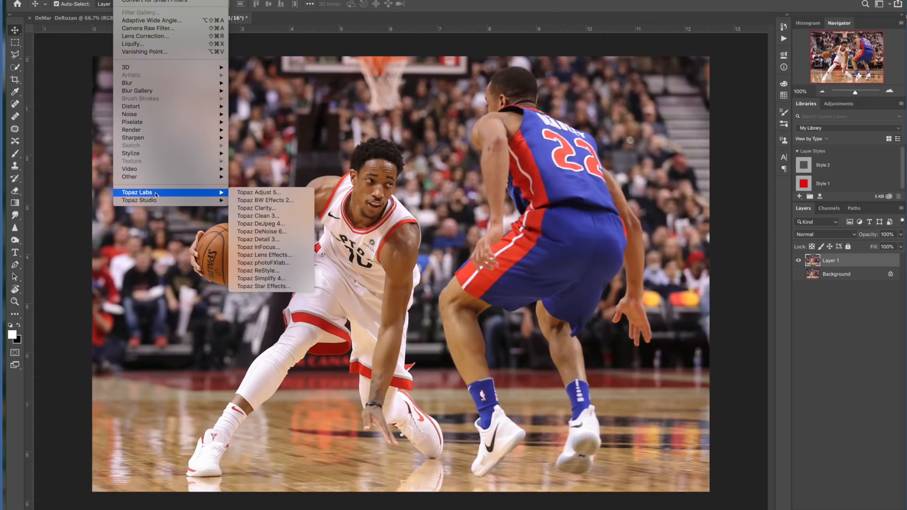
click(269, 232)
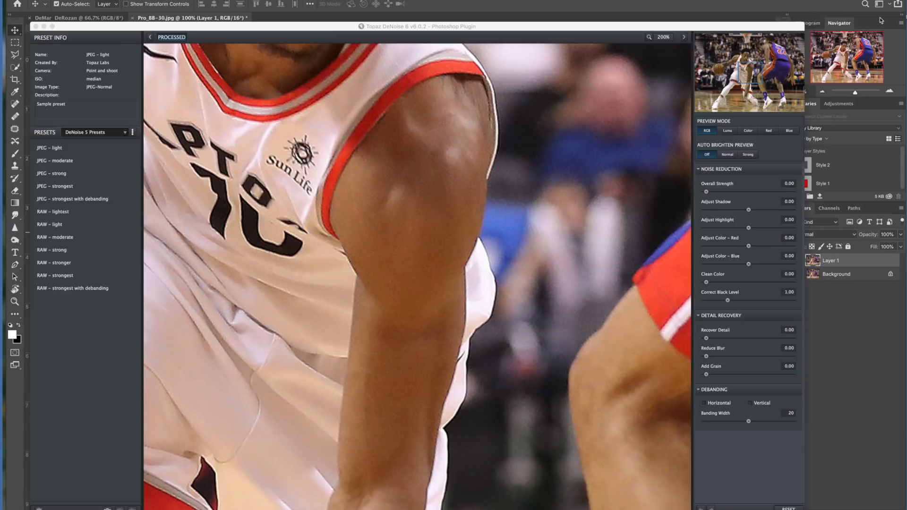
drag(768, 77, 747, 53)
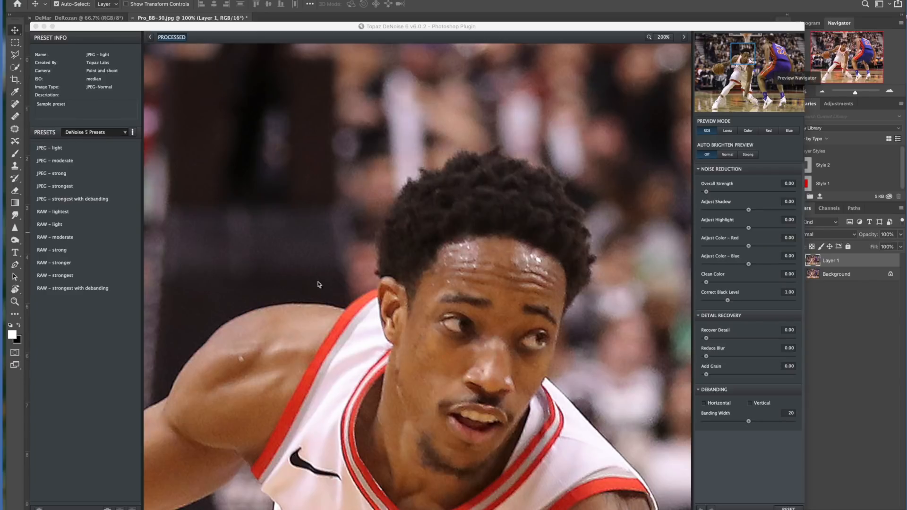
click(63, 163)
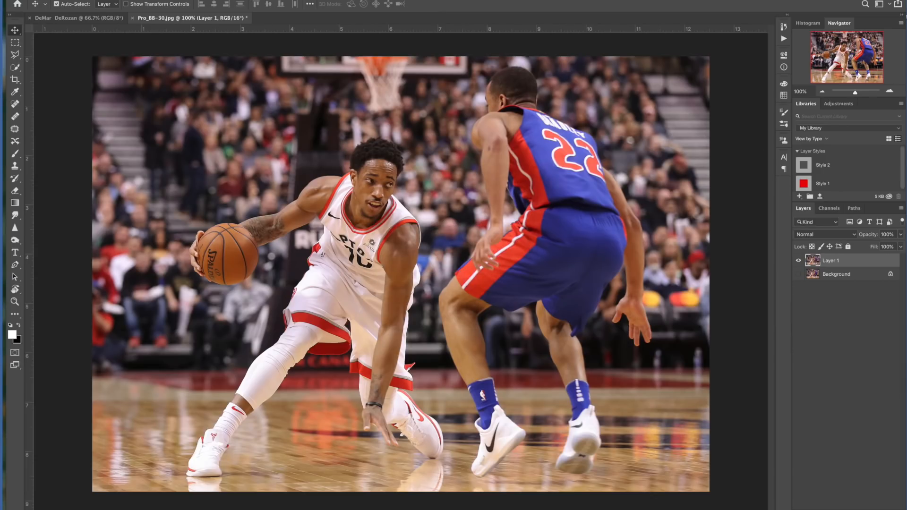
Apply a Topaz Adjust 5 preset from its collection list to Layer 1.
click(124, 0)
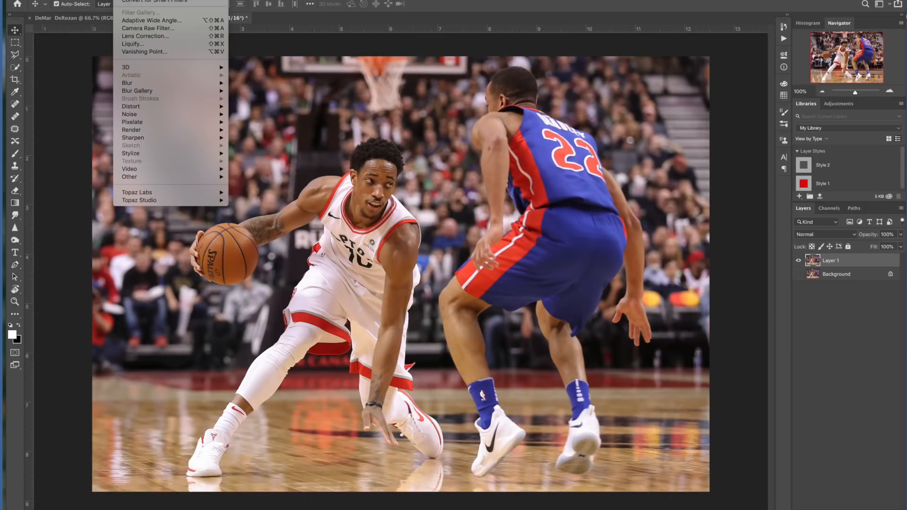
mouse_move(187, 193)
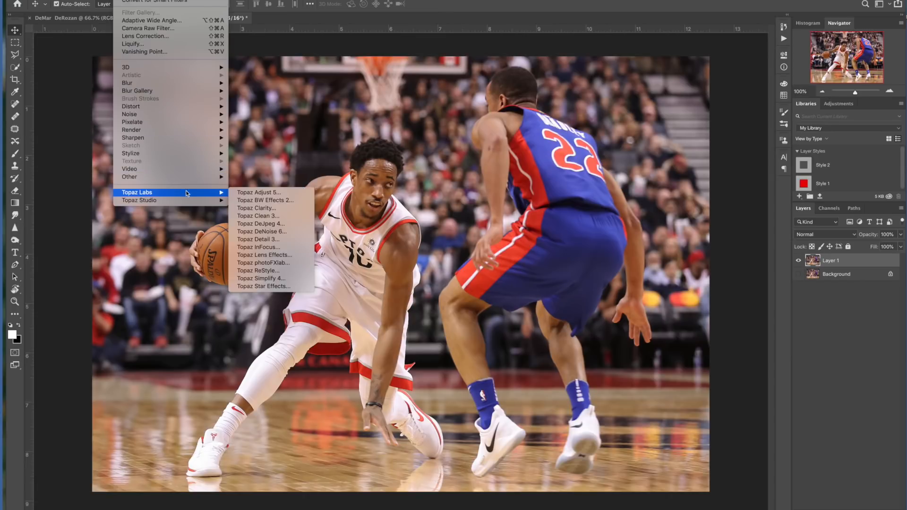
click(266, 192)
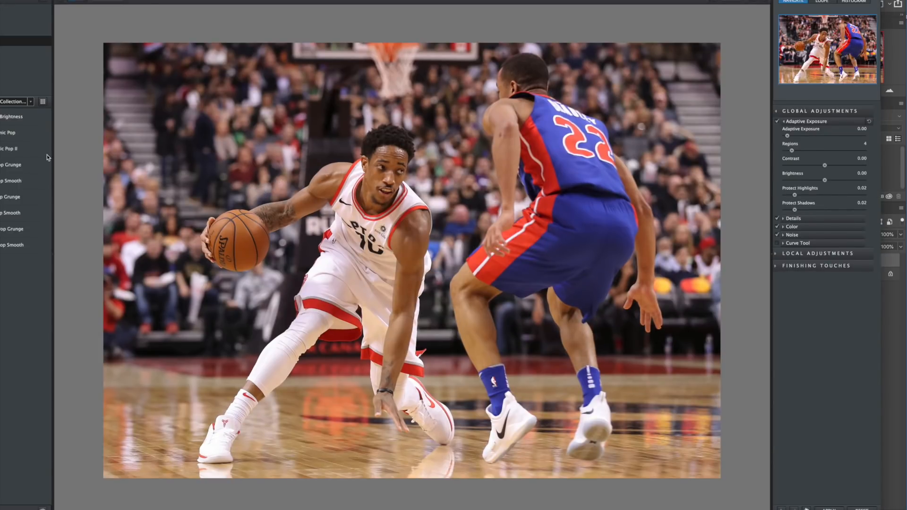
click(14, 10)
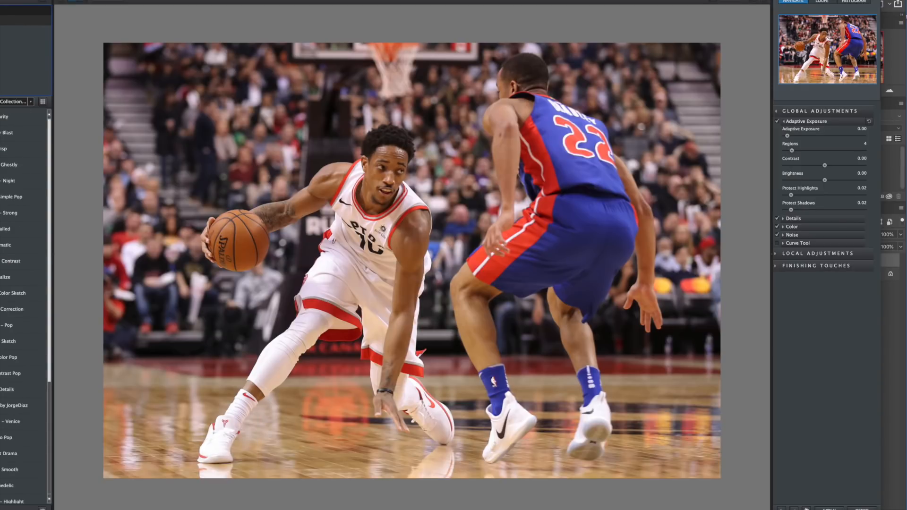
mouse_move(10, 331)
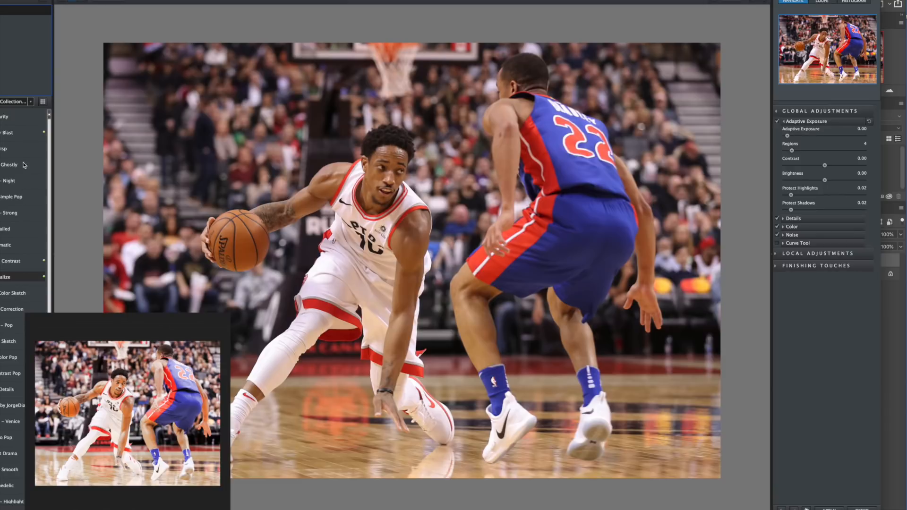
click(11, 118)
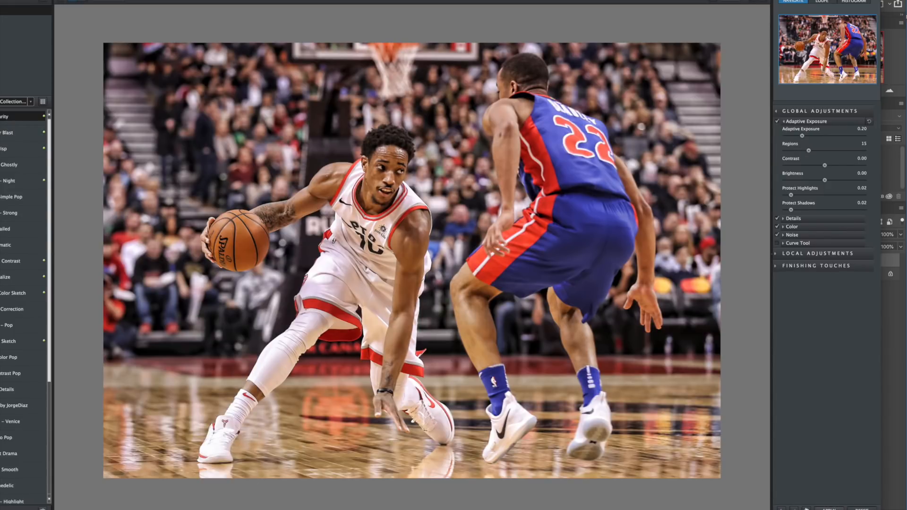
click(862, 509)
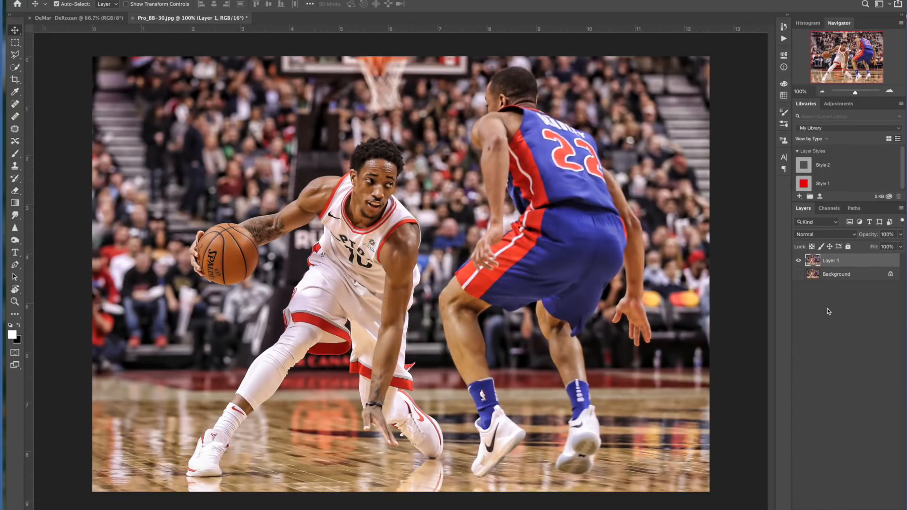
Toggle the layer visibilities to compare the adjusted image with the original.
click(799, 261)
click(799, 263)
click(799, 261)
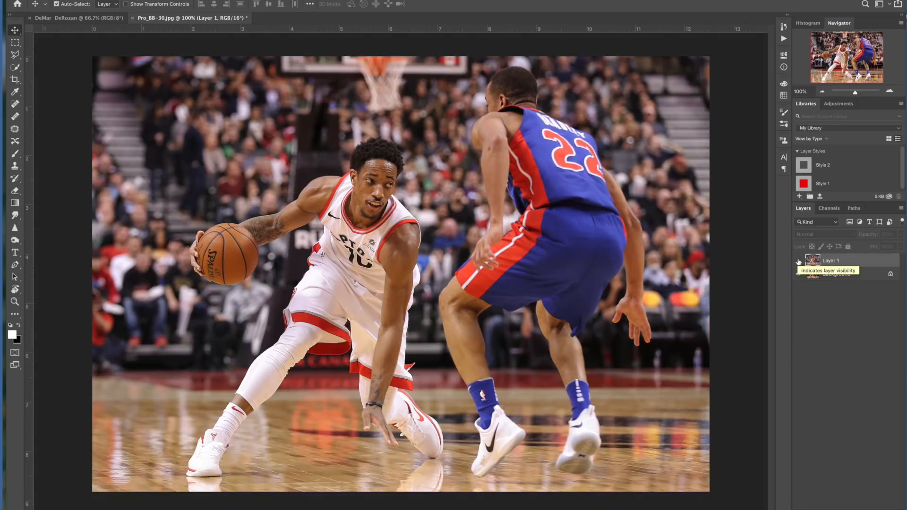
click(798, 261)
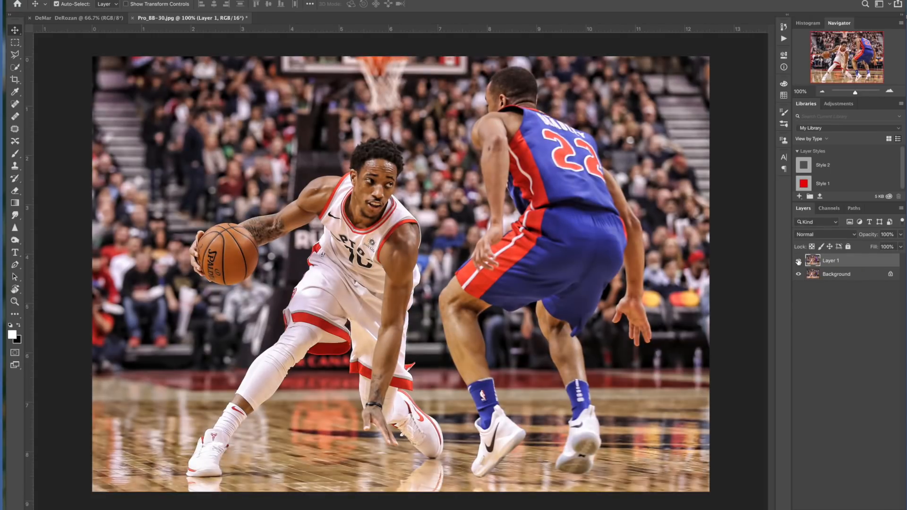
click(799, 261)
click(799, 261)
click(799, 274)
Switch to the Quick Selection Tool, enlarge its brush, and use Select Subject to select the players.
click(15, 68)
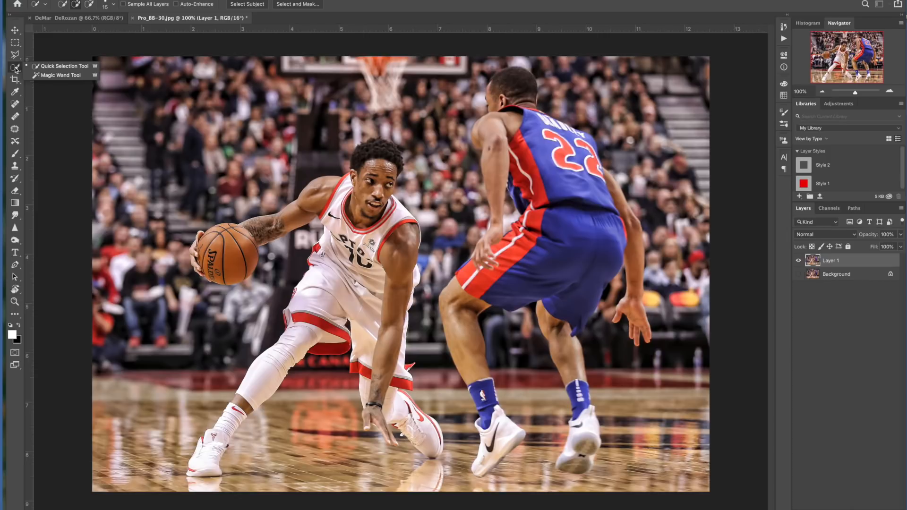
click(64, 68)
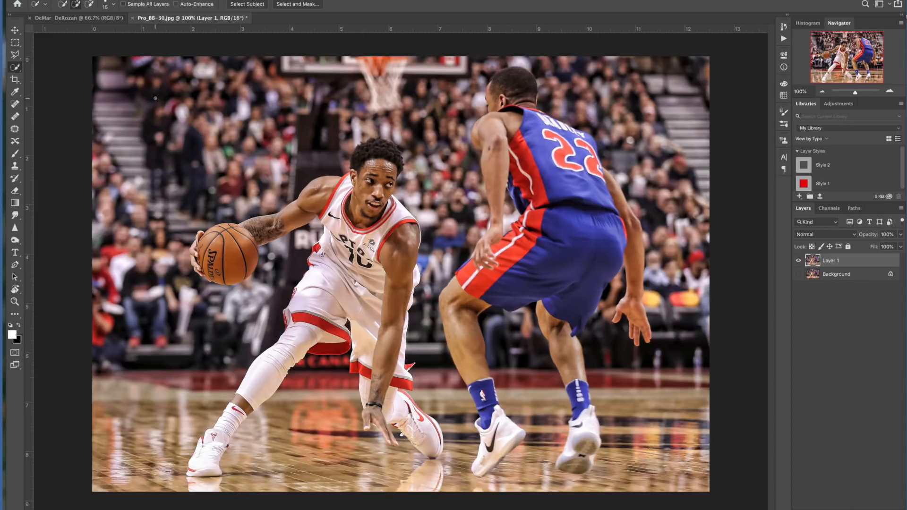
key(bracketright)
key(bracketright)
key(bracketright)
key(bracketright)
key(bracketright)
key(bracketright)
key(bracketright)
key(bracketright)
drag(373, 168, 372, 179)
click(249, 4)
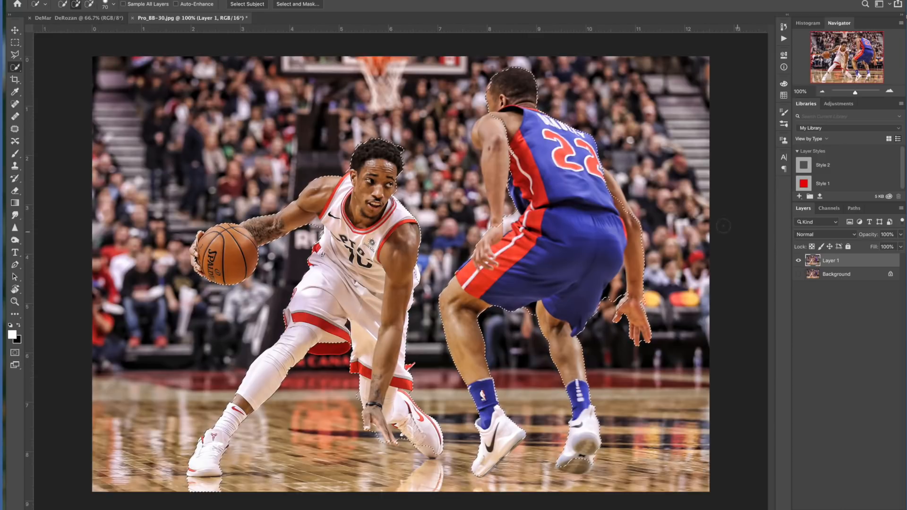
Enlarge the brush and remove the number 22 player from the selection.
key(bracketright)
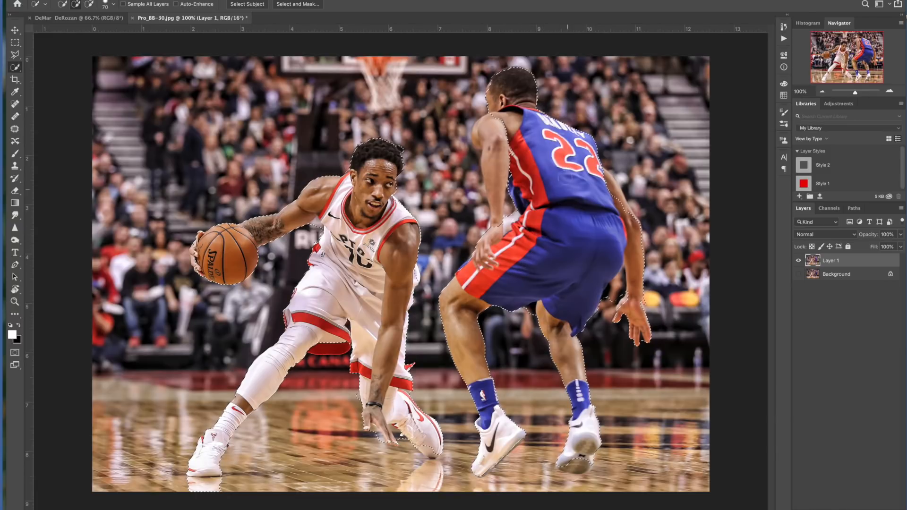
key(bracketright)
key(bracketright)
key(bracketright)
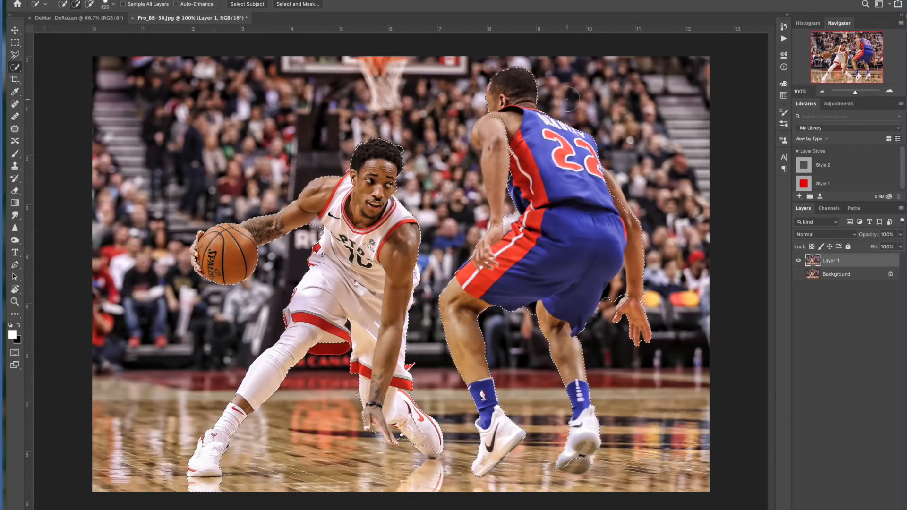
drag(511, 78, 509, 128)
mouse_move(534, 165)
mouse_down()
mouse_move(585, 192)
mouse_move(646, 205)
mouse_up()
mouse_move(593, 369)
mouse_down()
mouse_move(564, 421)
mouse_move(585, 448)
mouse_up()
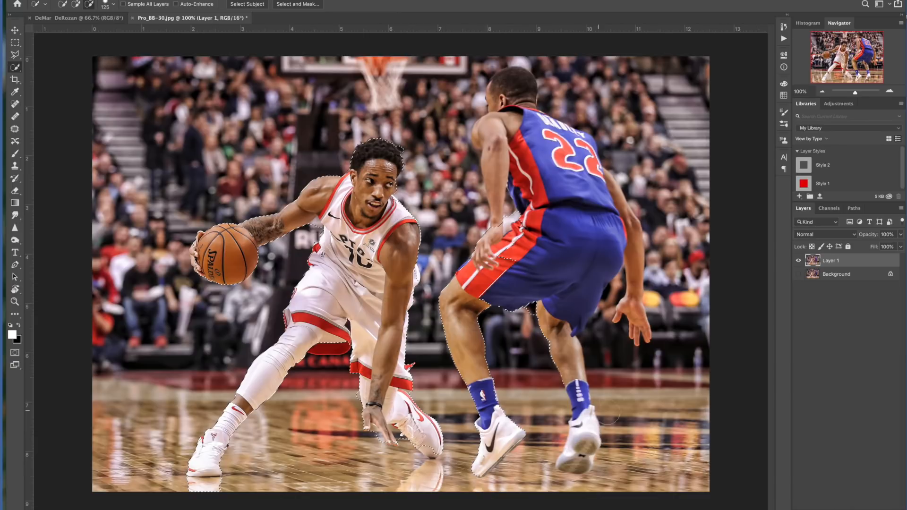
mouse_move(539, 335)
mouse_down()
mouse_move(508, 281)
mouse_move(475, 338)
mouse_move(469, 300)
mouse_up()
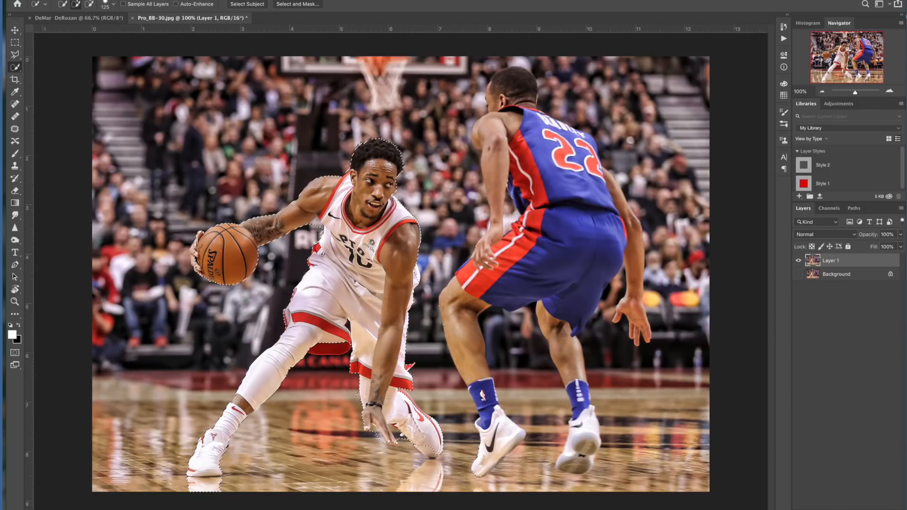
Zoom in and subtract stray background along the white-jersey player's side from the selection.
key(ctrl+plus)
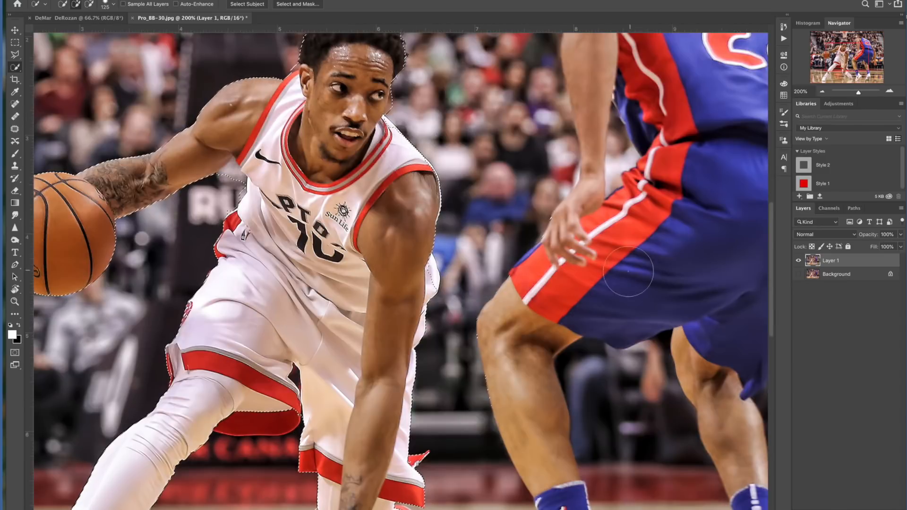
mouse_move(857, 94)
mouse_down()
mouse_move(849, 94)
mouse_move(858, 95)
mouse_up()
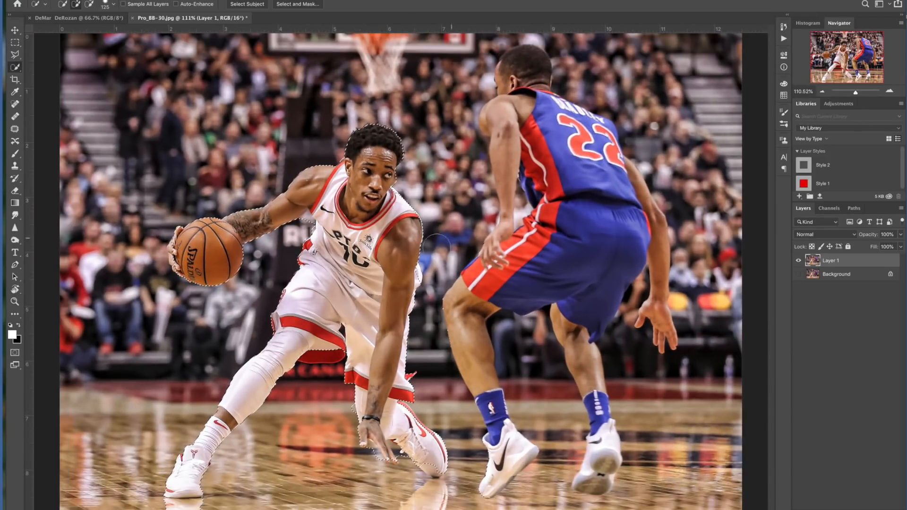
drag(856, 92, 860, 93)
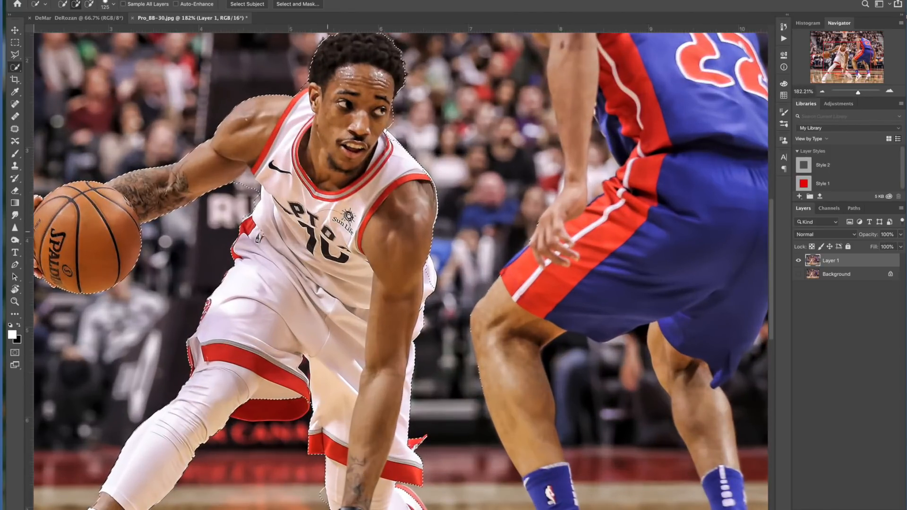
scroll(331, 269, up, 3)
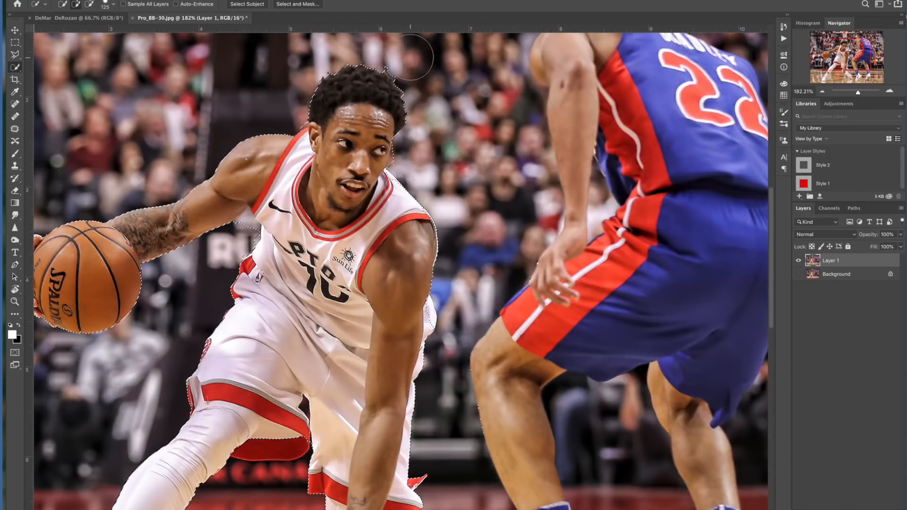
key(alt)
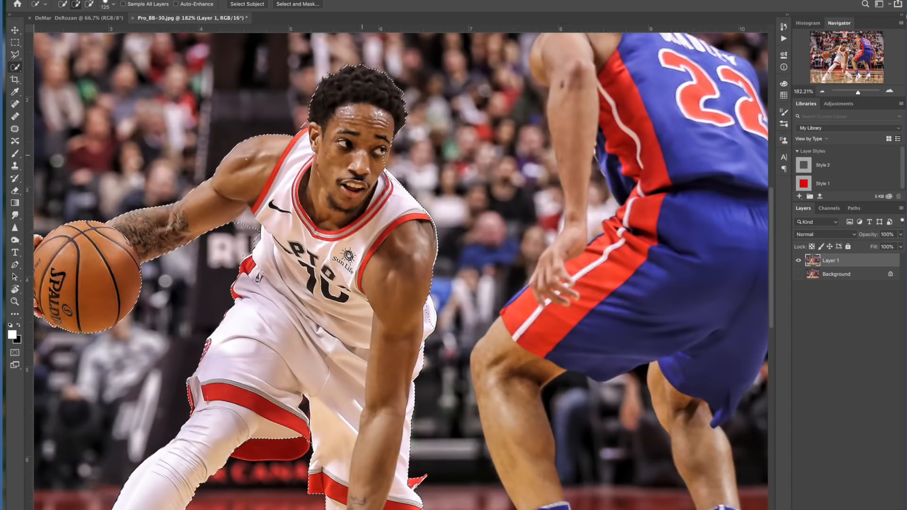
drag(284, 425, 313, 227)
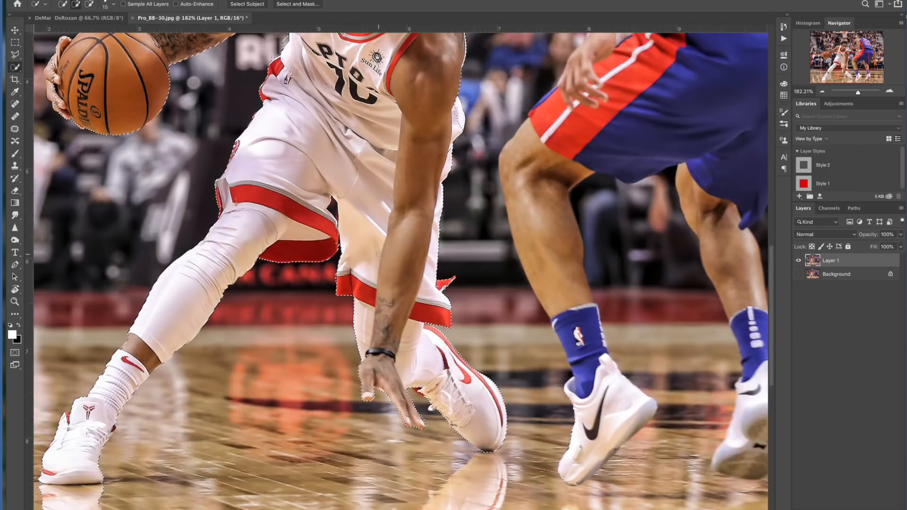
Subtract the background between the player's arm and the basketball from the selection.
scroll(363, 275, up, 3)
scroll(393, 234, up, 2)
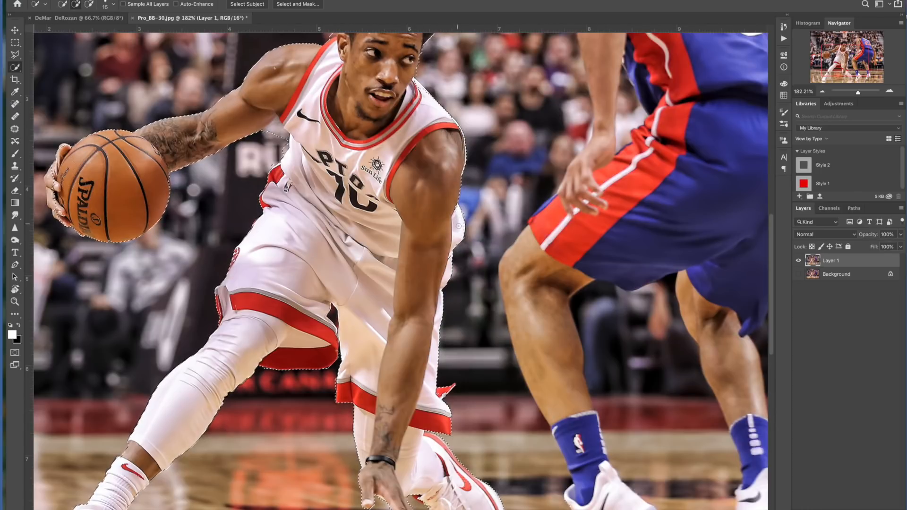
scroll(426, 236, up, 8)
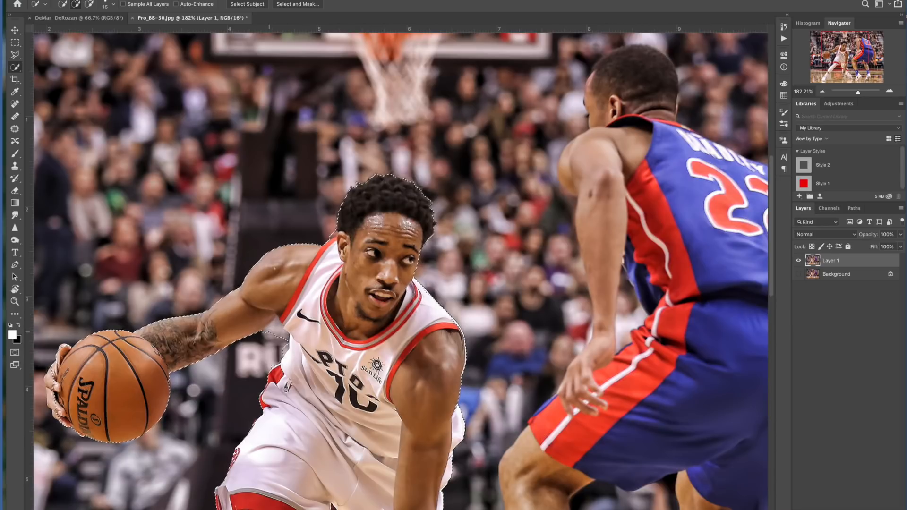
key(alt)
drag(268, 333, 283, 334)
drag(140, 353, 258, 344)
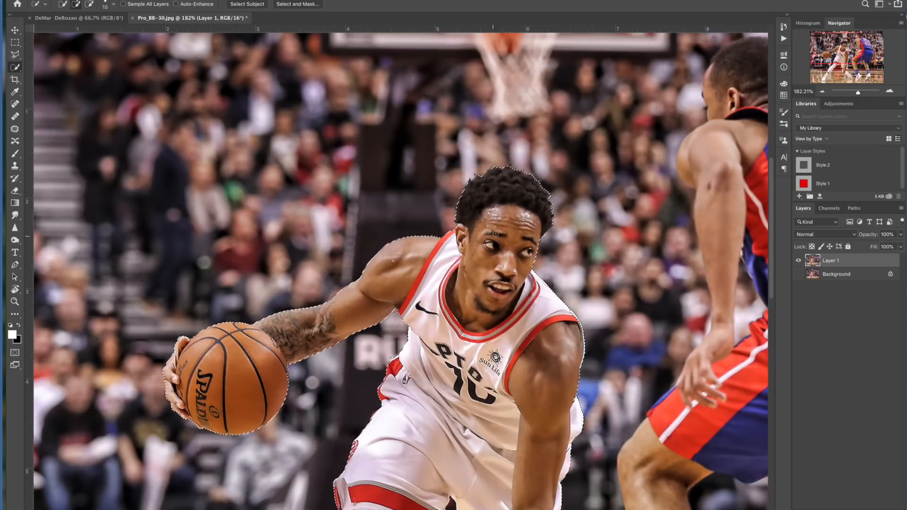
Inspect the selection edges from the player's head down to his feet.
scroll(497, 219, right, 4)
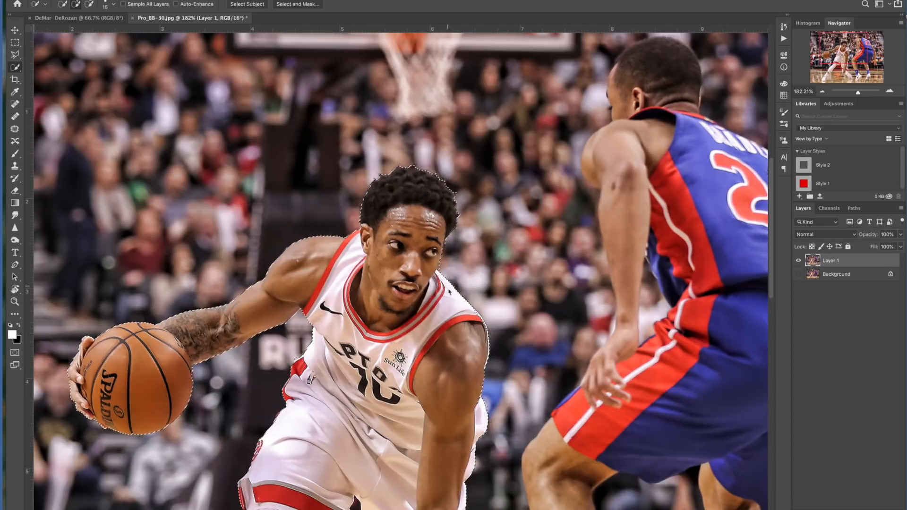
scroll(457, 299, down, 7)
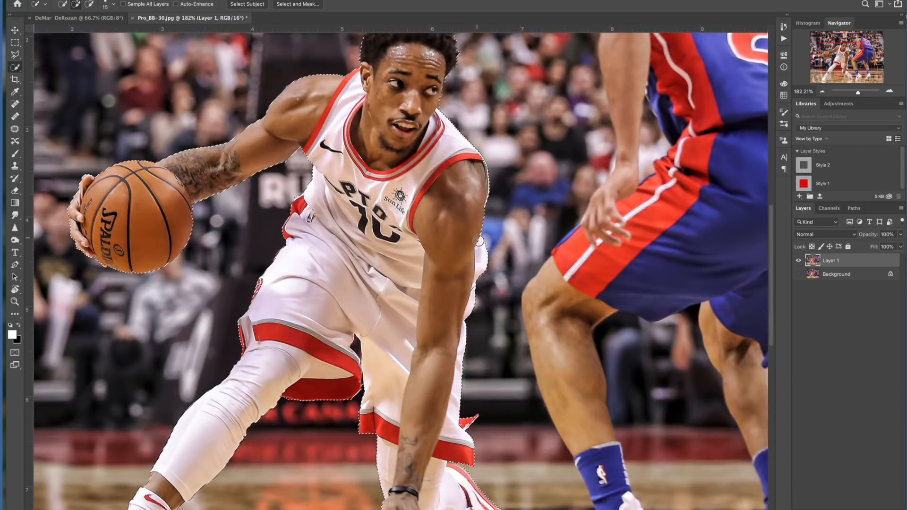
scroll(475, 266, down, 8)
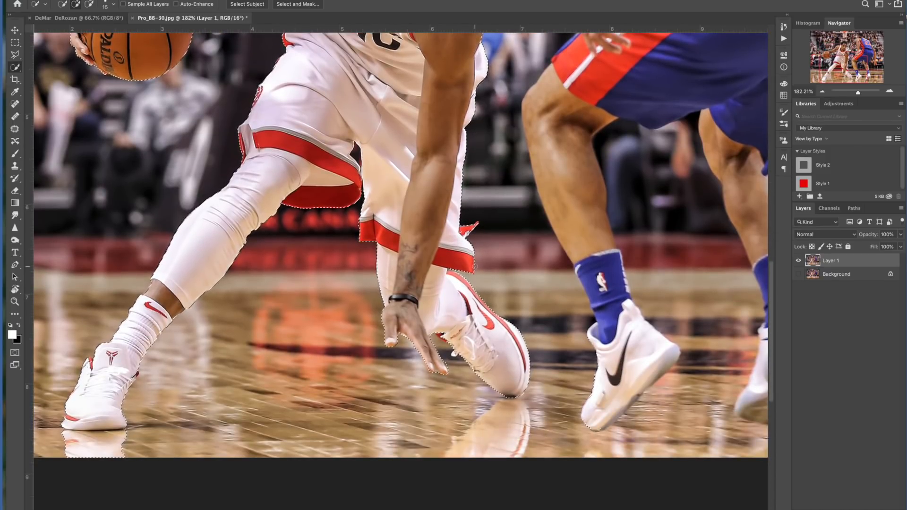
scroll(475, 267, down, 1)
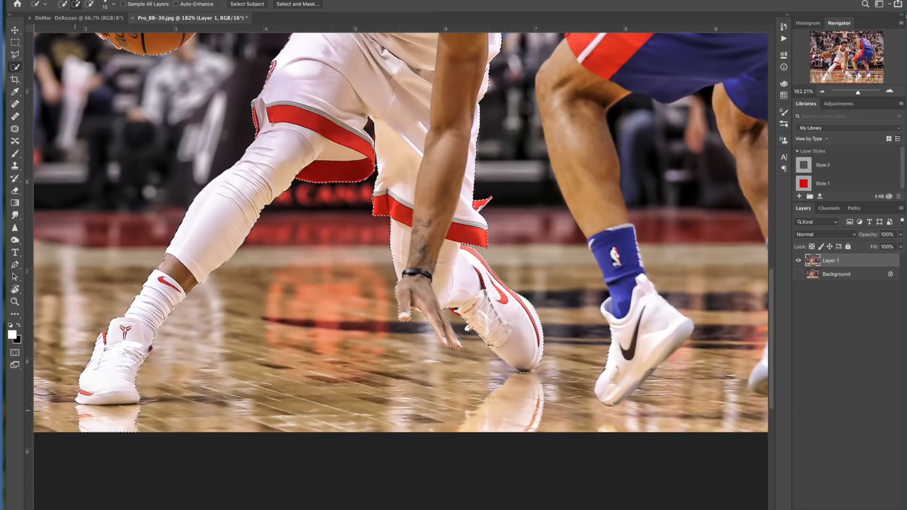
Subtract the stray floor area beside the player's rear sneaker from the selection.
key(alt)
drag(79, 416, 91, 421)
scroll(284, 341, up, 5)
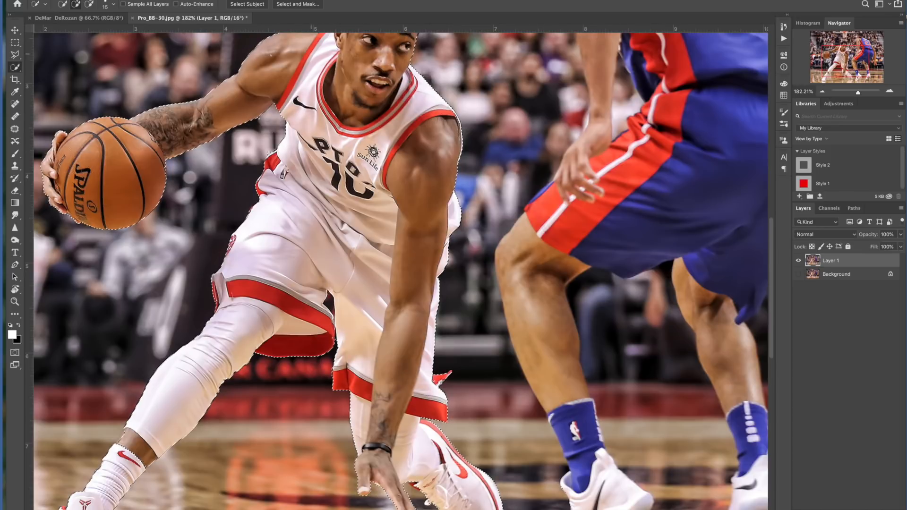
Refine the selection in Select and Mask with Smooth 10, Feather 3.8 px, Contrast 9%, Shift Edge +1%, outputting to a new layer.
click(297, 5)
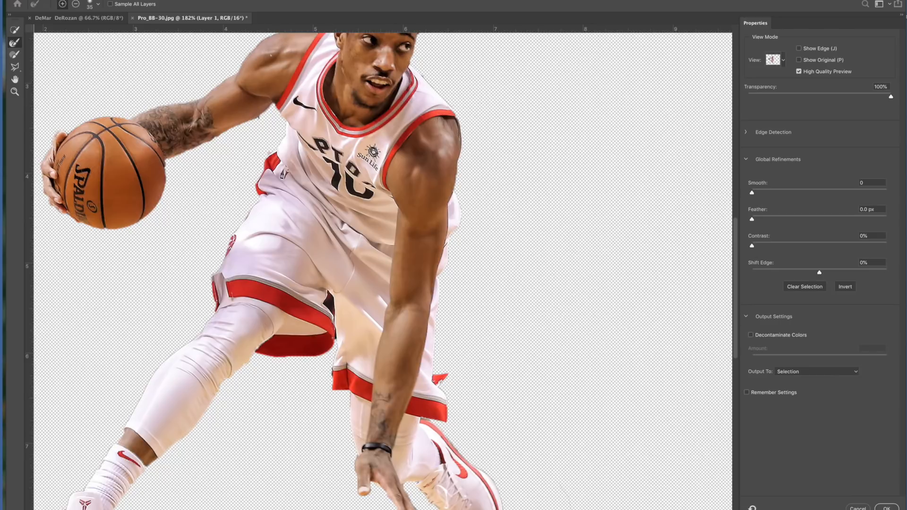
key(ctrl+0)
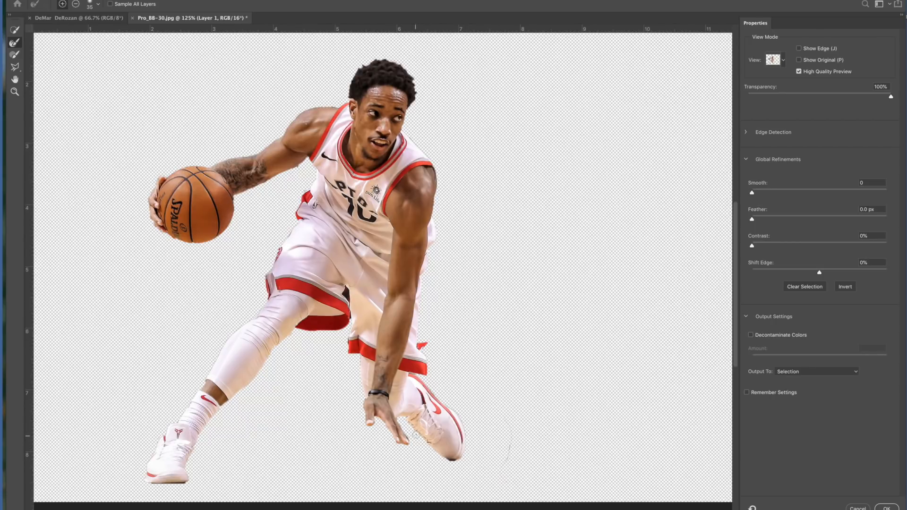
click(752, 193)
drag(753, 194, 781, 224)
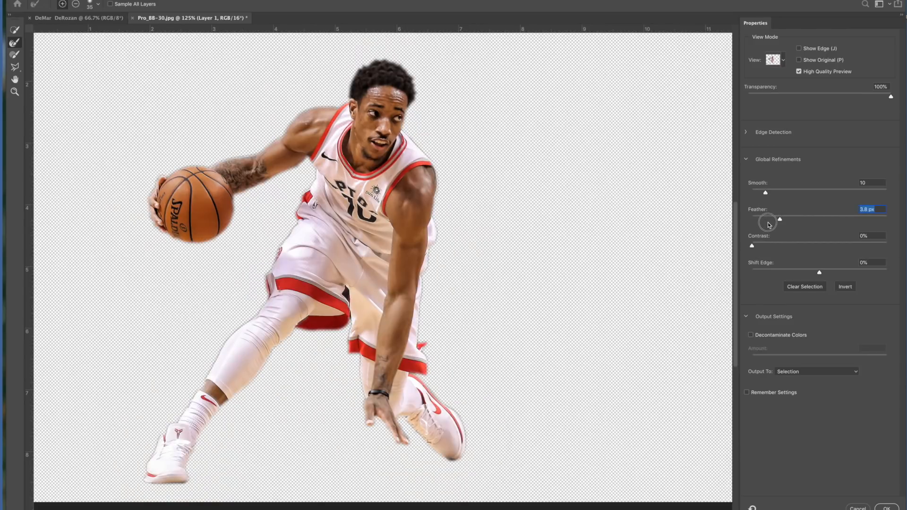
mouse_move(820, 273)
mouse_down()
mouse_move(831, 273)
mouse_move(807, 271)
mouse_move(820, 273)
mouse_up()
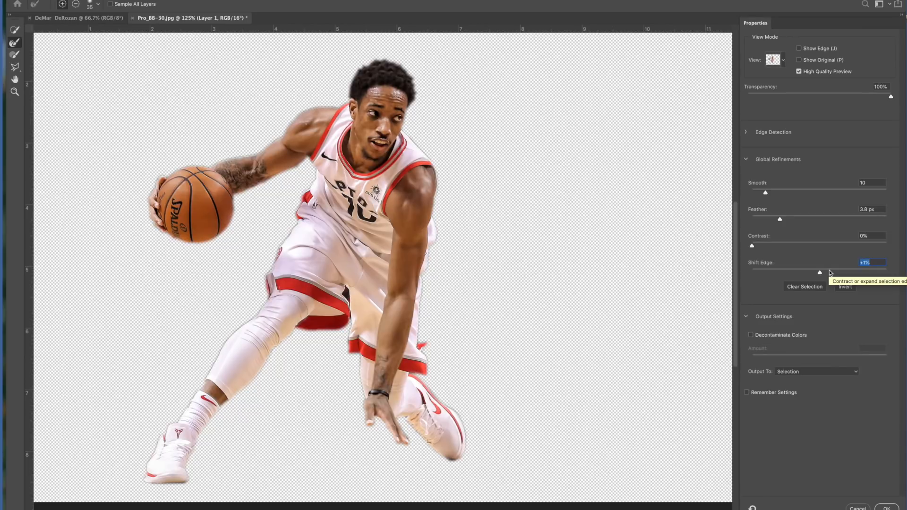
drag(752, 246, 766, 248)
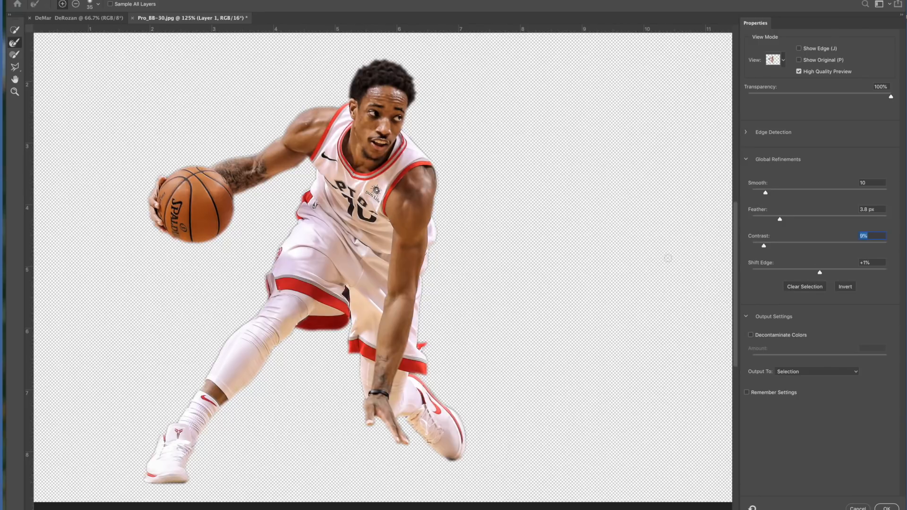
click(857, 373)
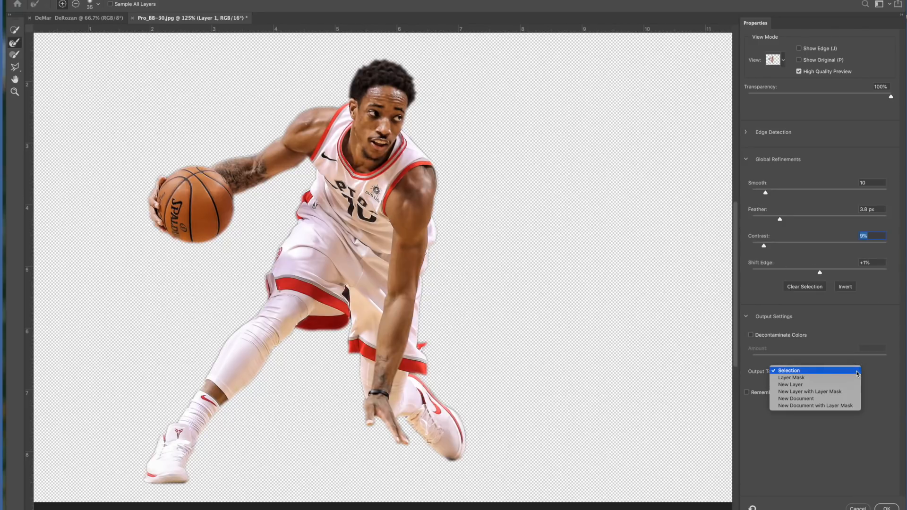
click(798, 385)
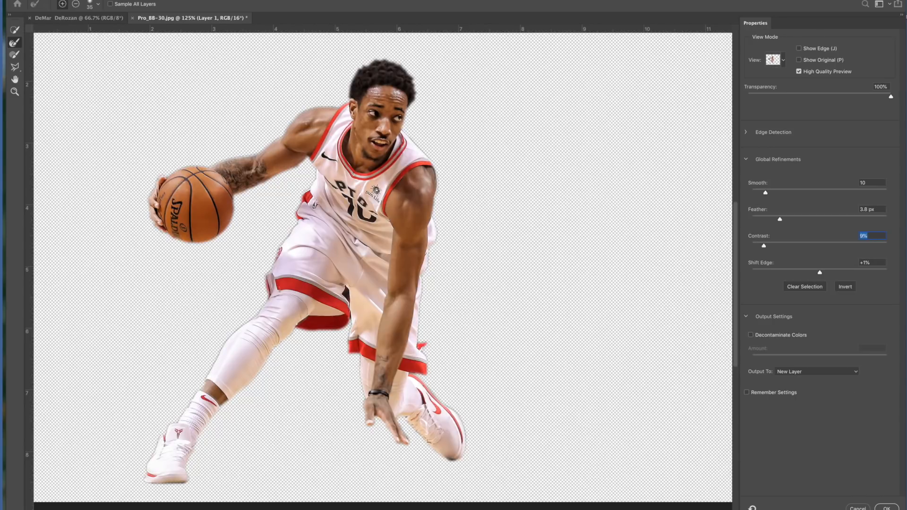
click(888, 508)
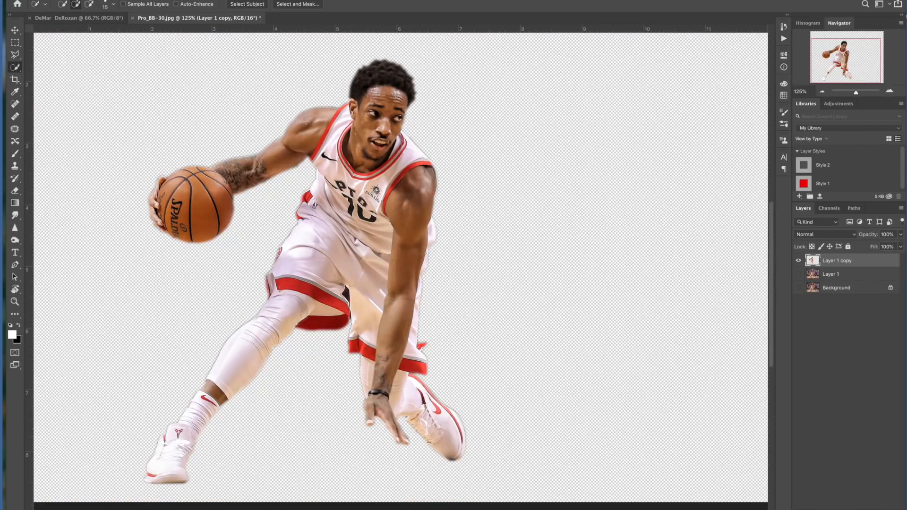
Toggle the visibility of the photo and cutout layers to compare the isolated player against the full image.
click(799, 275)
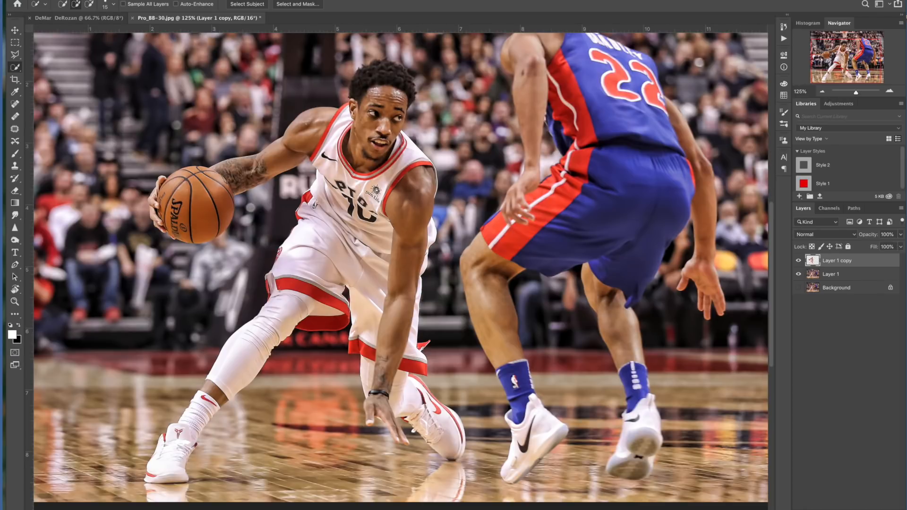
key(ctrl+minus)
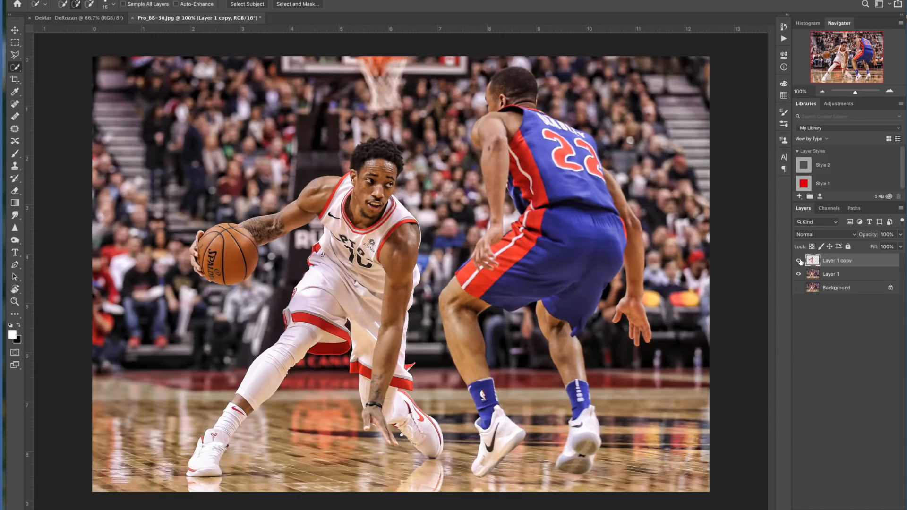
click(800, 275)
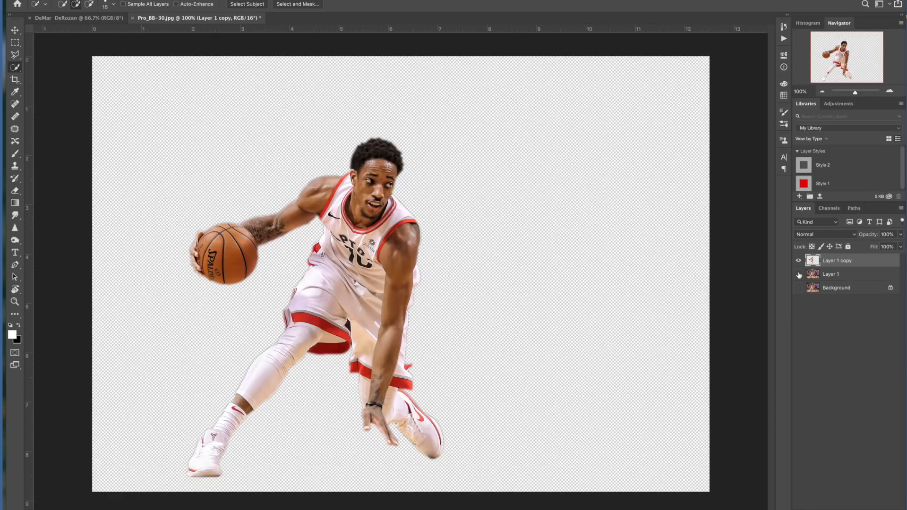
click(799, 275)
click(799, 261)
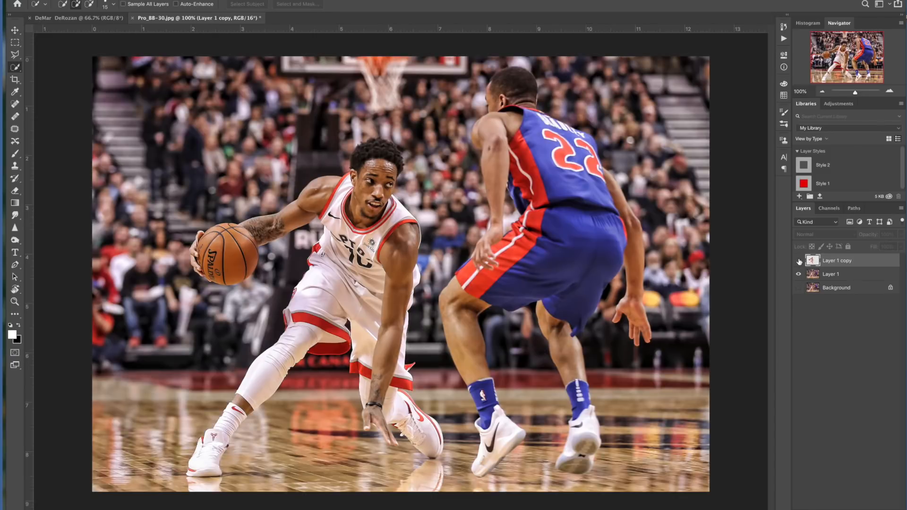
click(799, 261)
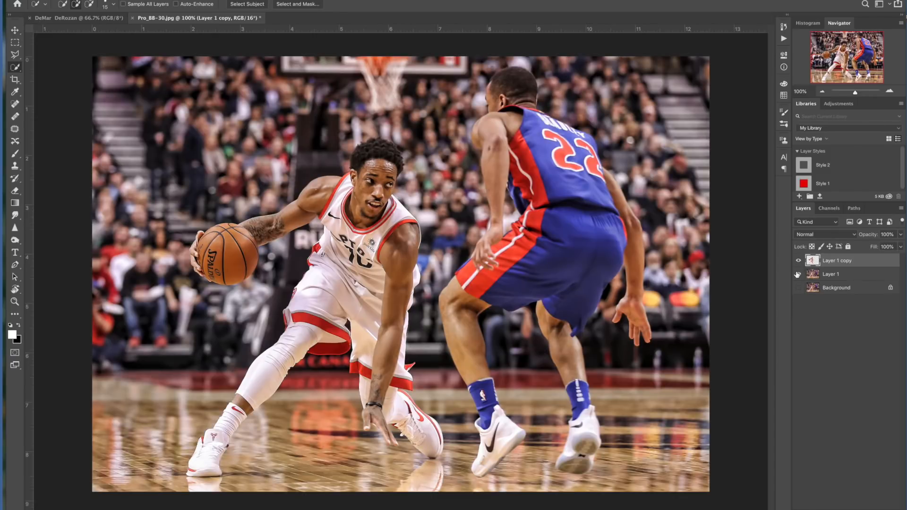
click(799, 275)
click(798, 274)
Convert the photo layer beneath the cutout to black and white using the Default preset.
click(841, 275)
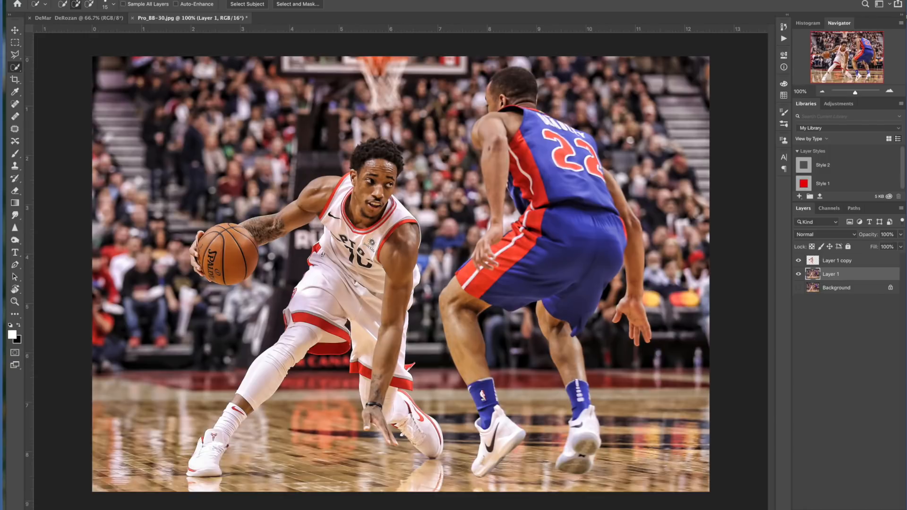
click(32, 0)
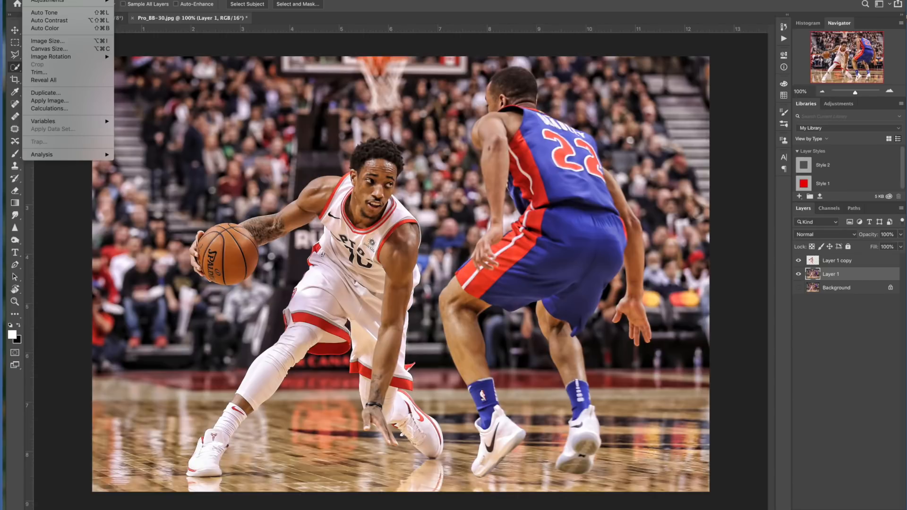
mouse_move(42, 1)
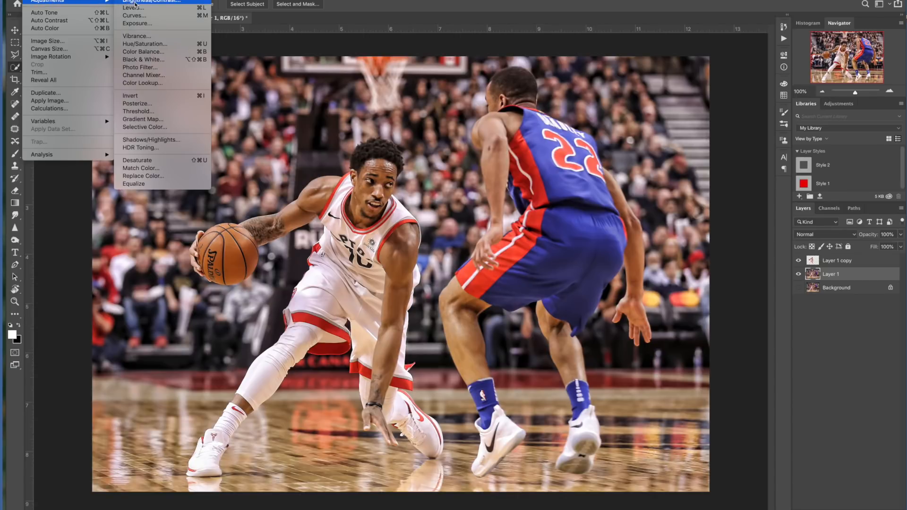
click(151, 61)
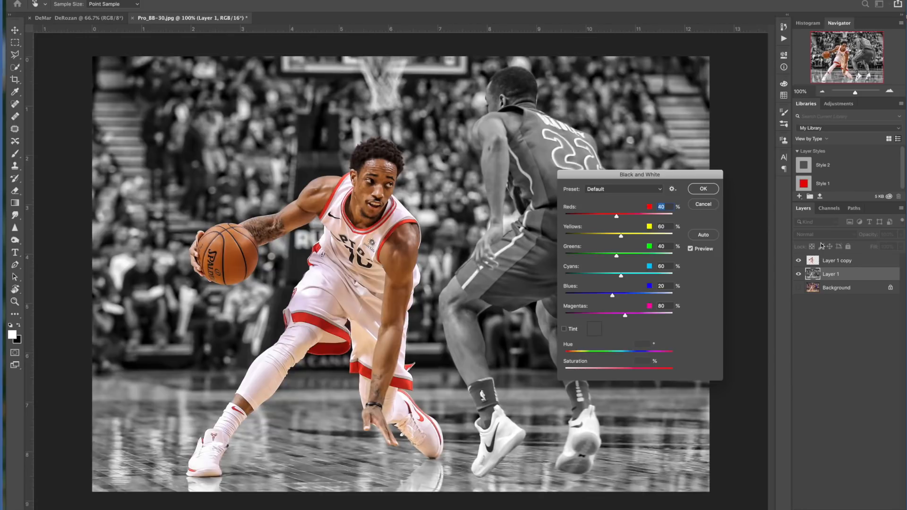
click(660, 189)
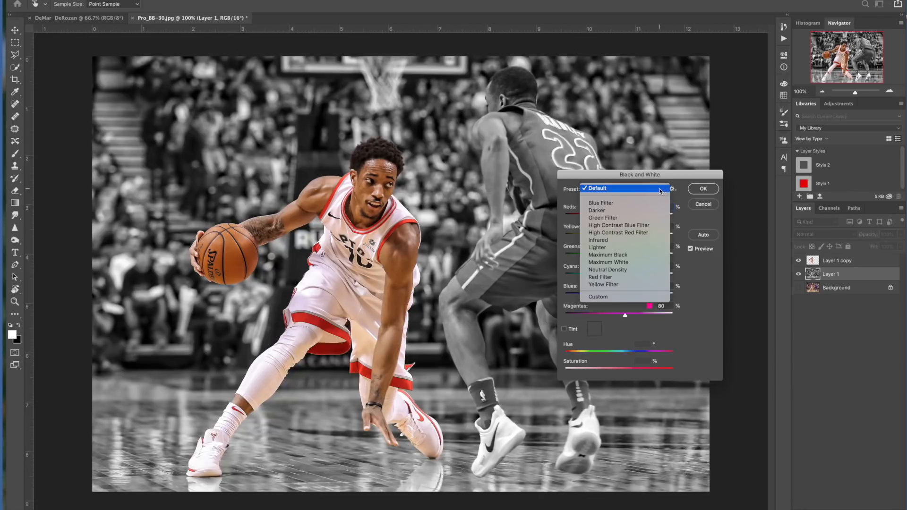
click(627, 255)
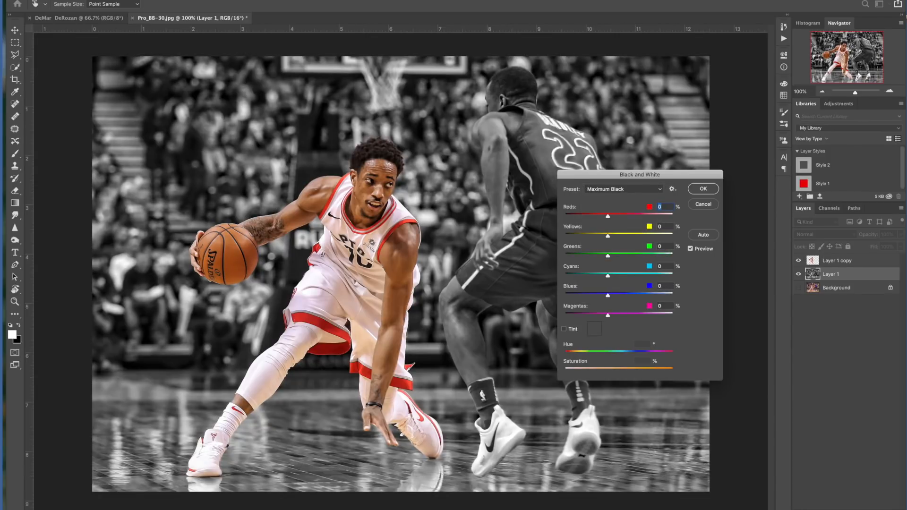
click(661, 190)
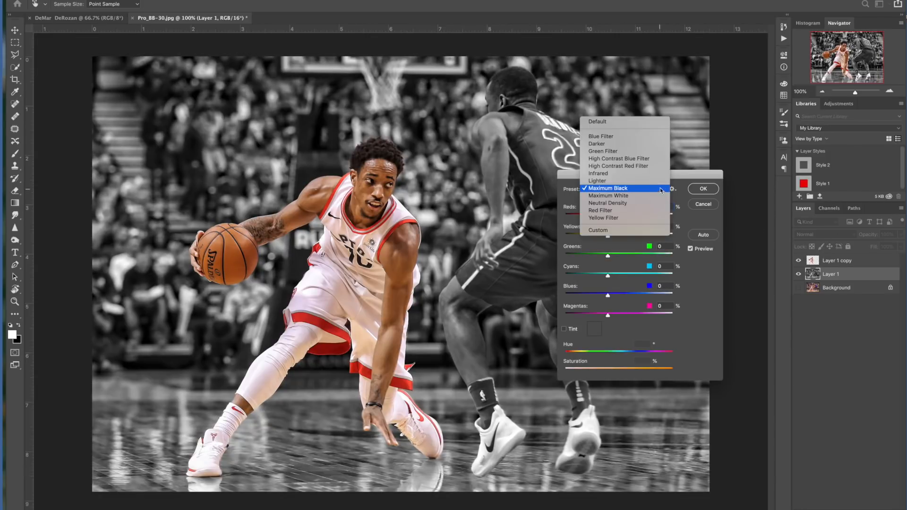
click(605, 123)
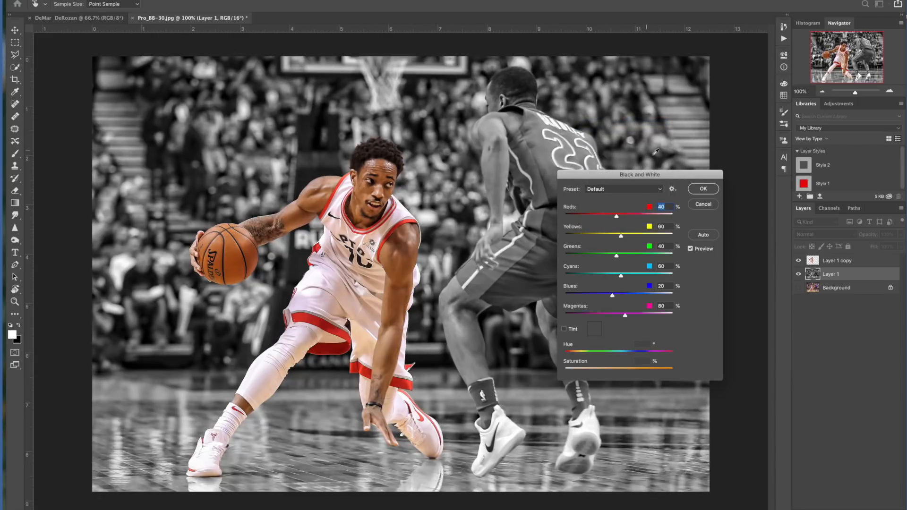
click(711, 189)
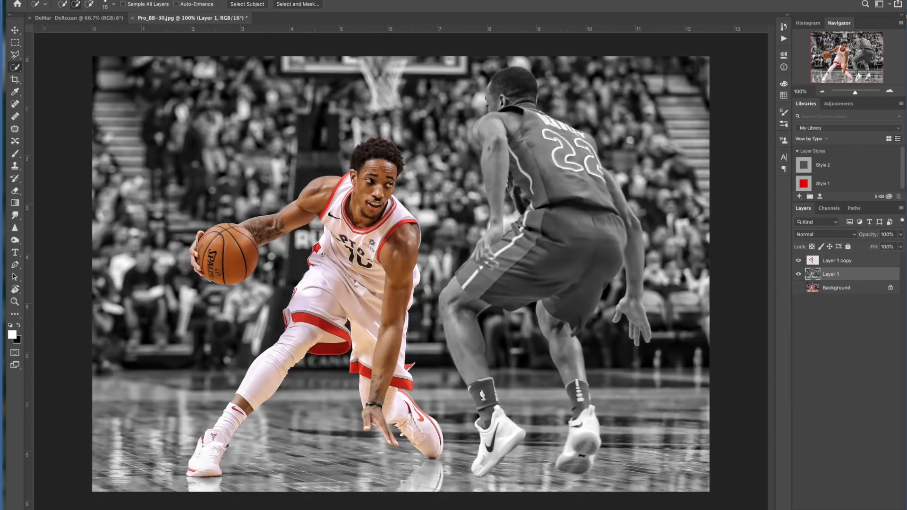
Select the player cutout layer and duplicate it.
click(800, 260)
click(799, 260)
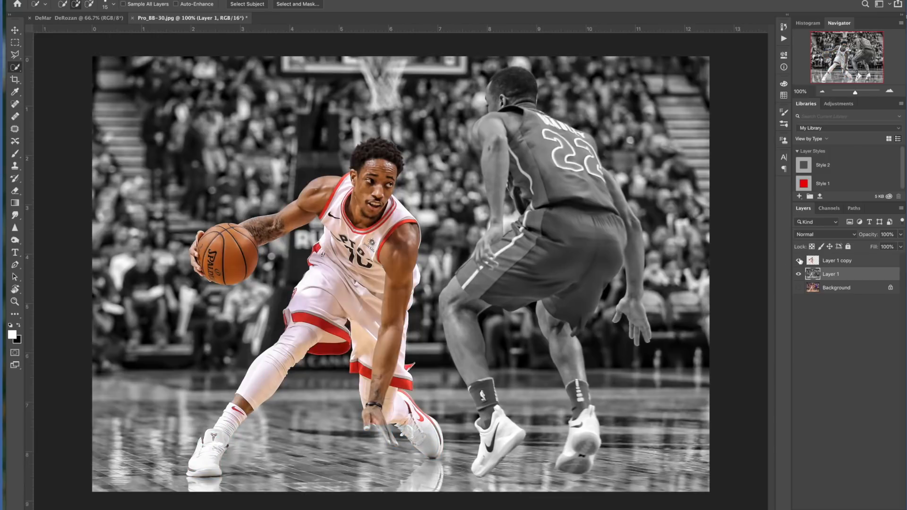
click(833, 262)
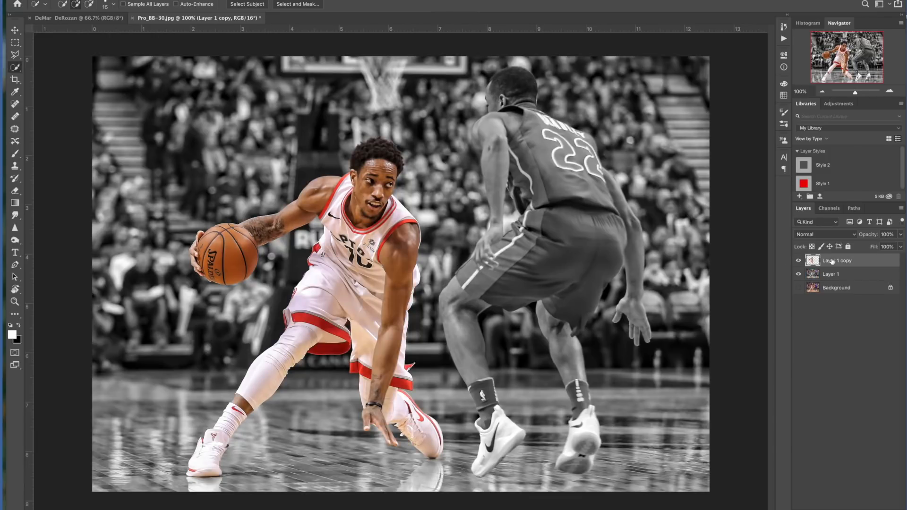
key(ctrl+j)
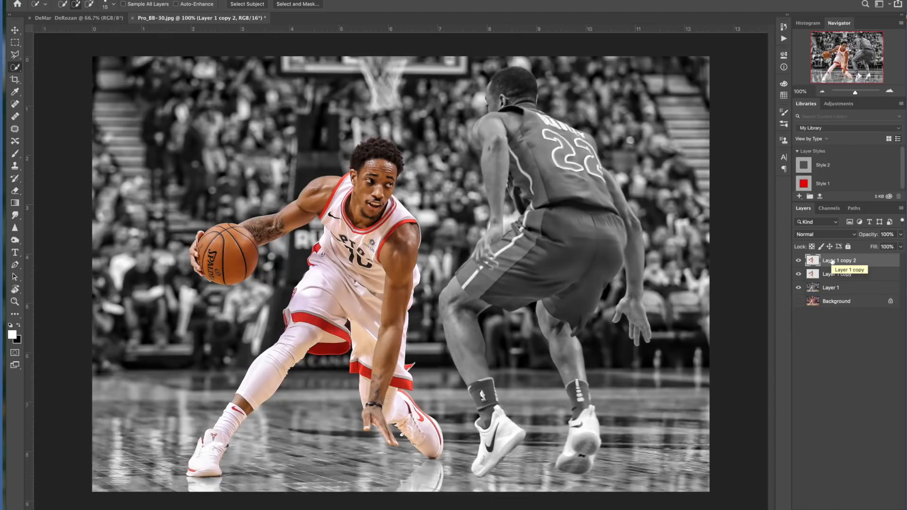
With the Move tool, offset one player copy to the left so a second player trails behind the original.
click(15, 30)
drag(349, 229, 359, 229)
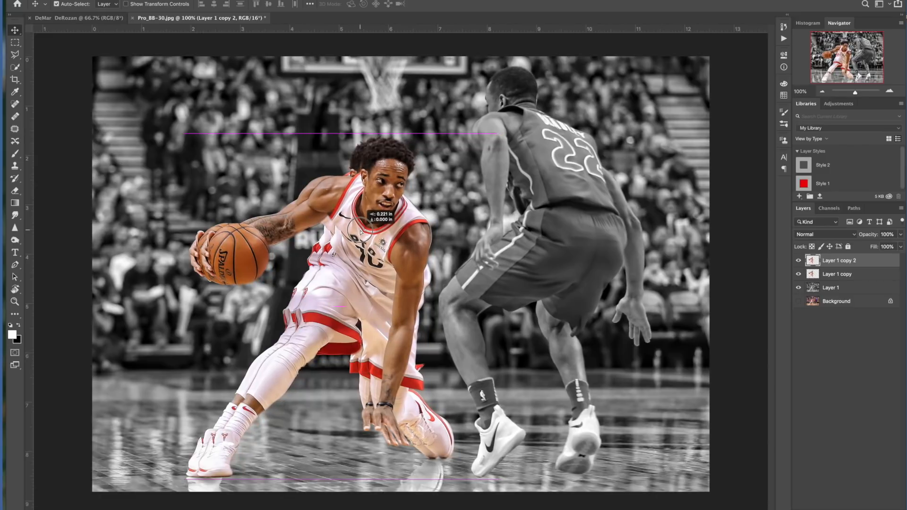
drag(360, 230, 361, 230)
drag(313, 189, 336, 194)
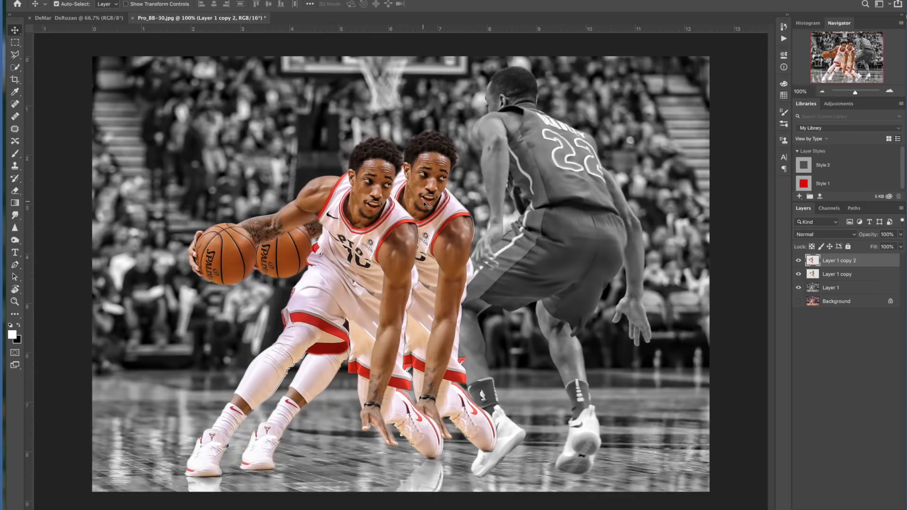
drag(425, 203, 332, 201)
mouse_move(330, 166)
mouse_down()
mouse_move(316, 166)
mouse_move(323, 168)
mouse_up()
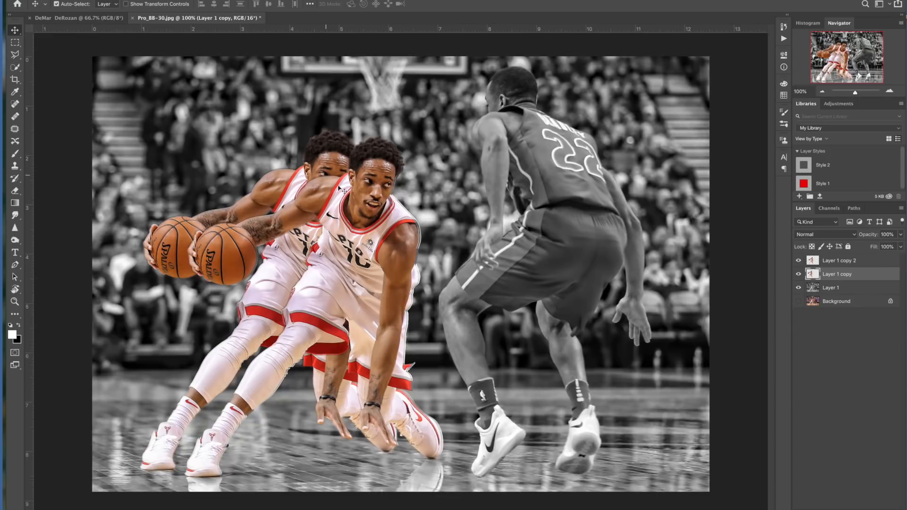
Hide the trailing copy, nudge the front player copy back into alignment, and show the trailing copy again.
click(800, 261)
click(799, 261)
click(799, 275)
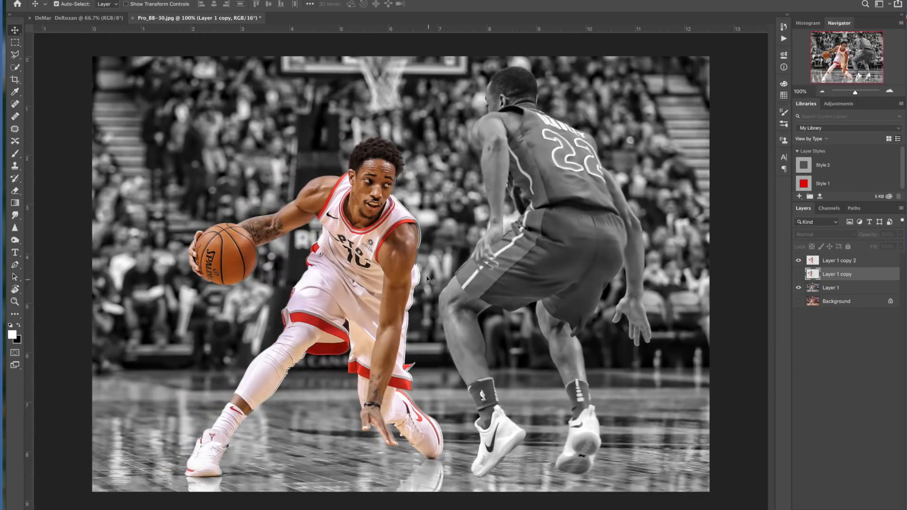
click(313, 243)
drag(337, 243, 346, 254)
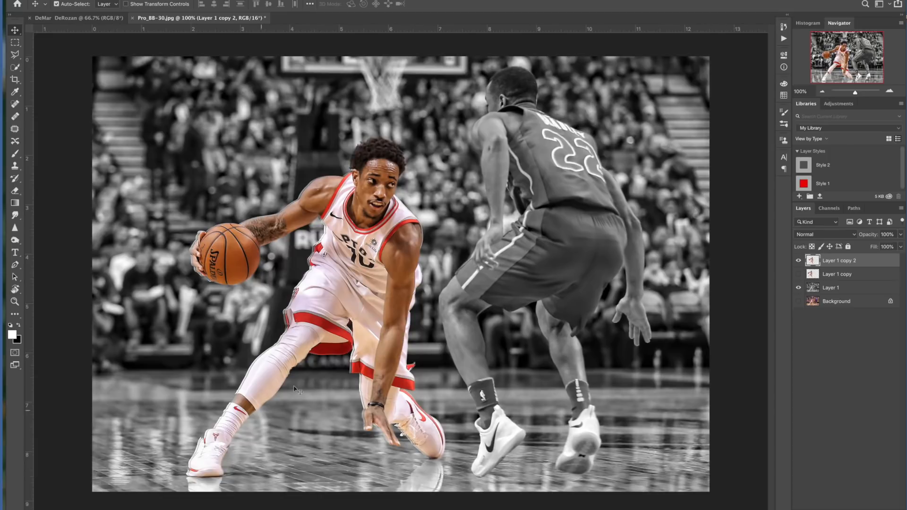
click(286, 352)
drag(286, 353, 285, 355)
drag(344, 302, 344, 303)
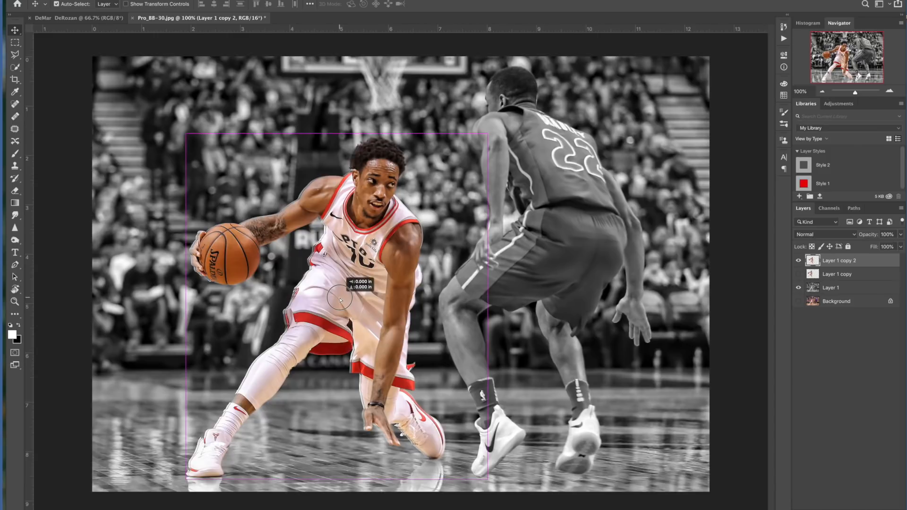
click(799, 275)
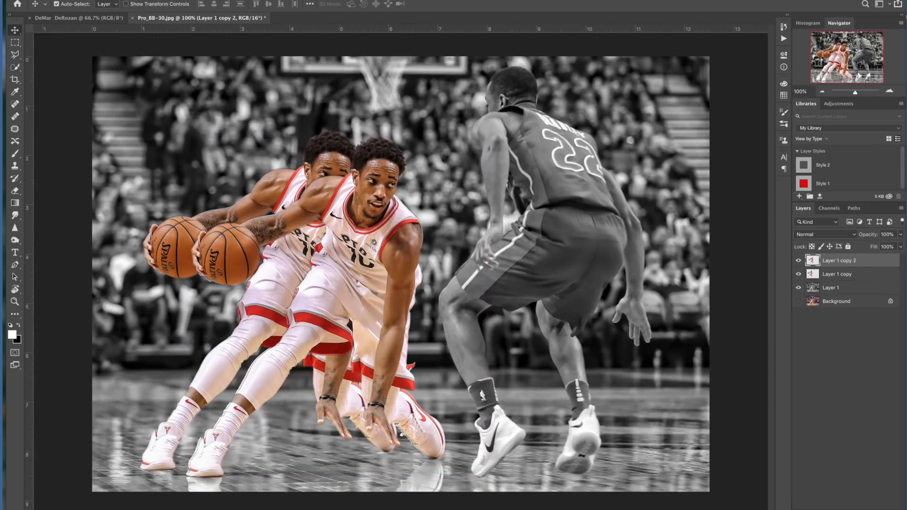
Apply a Motion Blur to the front player copy with a 16° angle and 184 pixel distance.
click(124, 0)
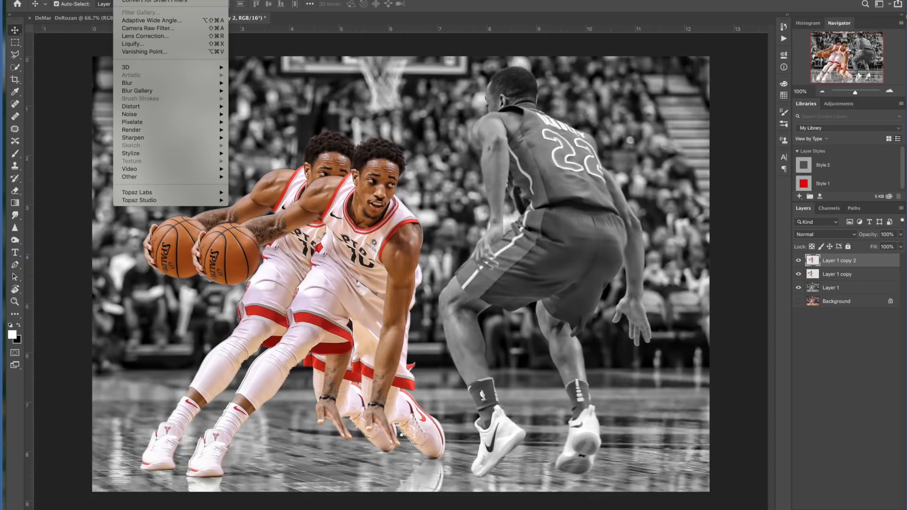
mouse_move(151, 84)
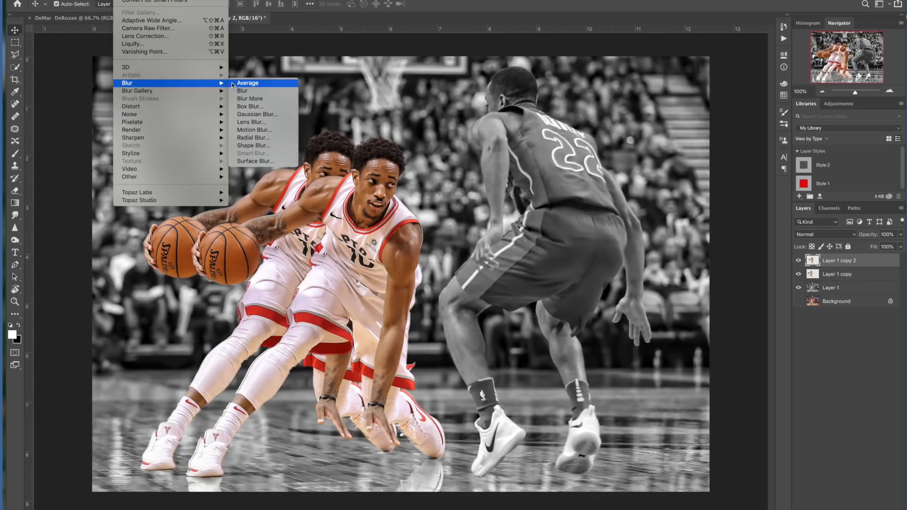
click(255, 130)
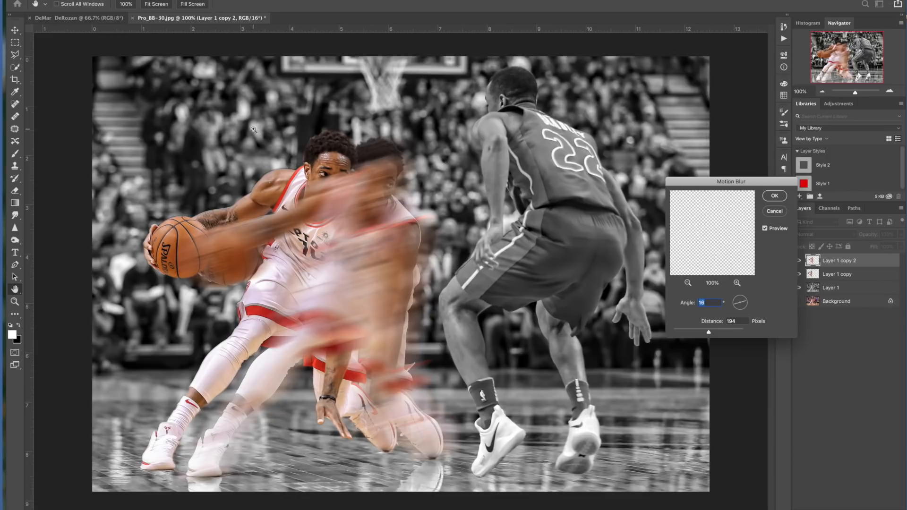
click(772, 196)
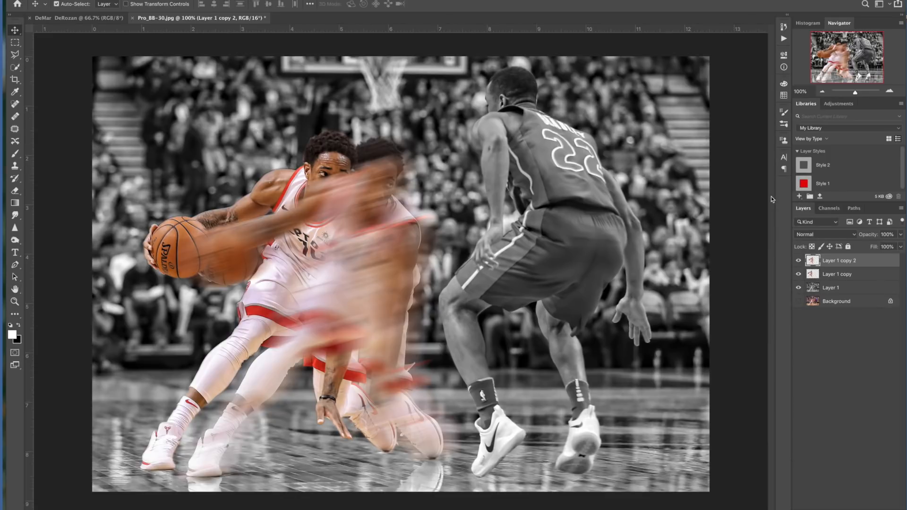
Undo the motion blur on the front player copy and select the trailing player copy layer.
key(ctrl+z)
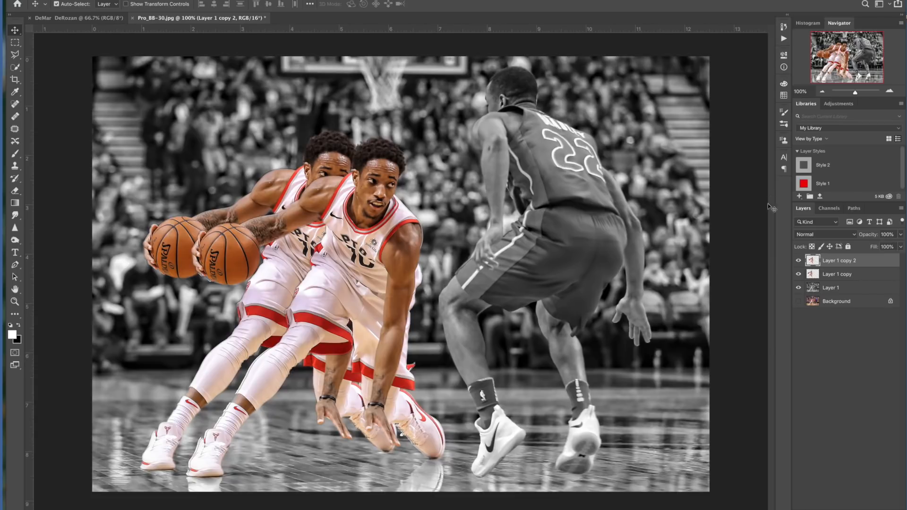
click(838, 274)
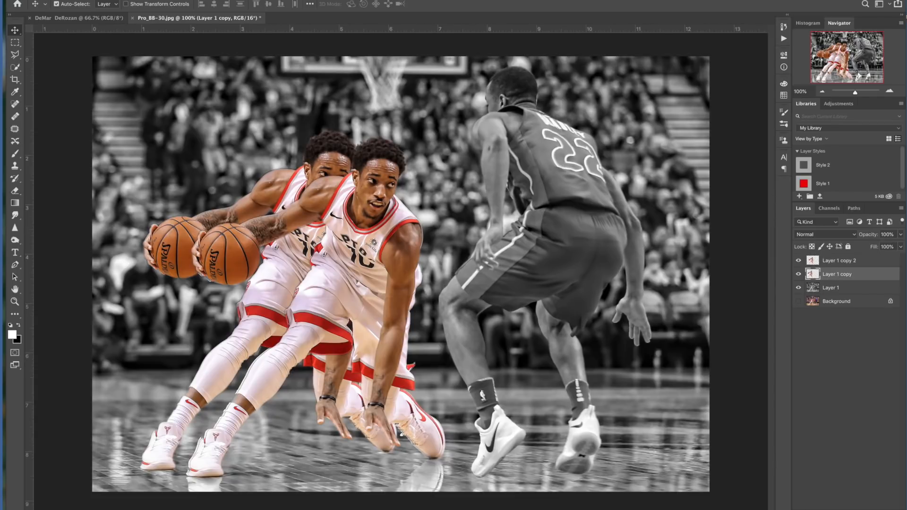
Apply Motion Blur to the trailing player copy at 16° angle and 844 pixels distance, then nudge it slightly down-left.
click(124, 0)
mouse_move(185, 135)
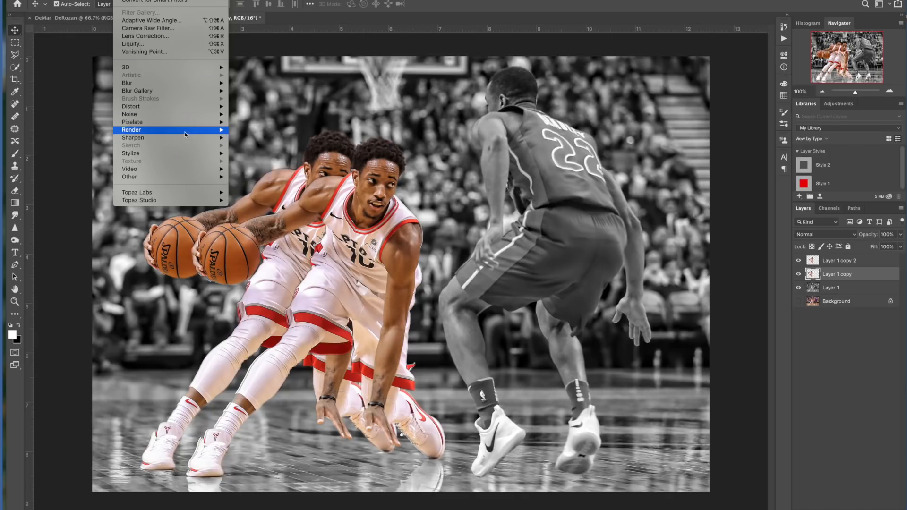
mouse_move(189, 84)
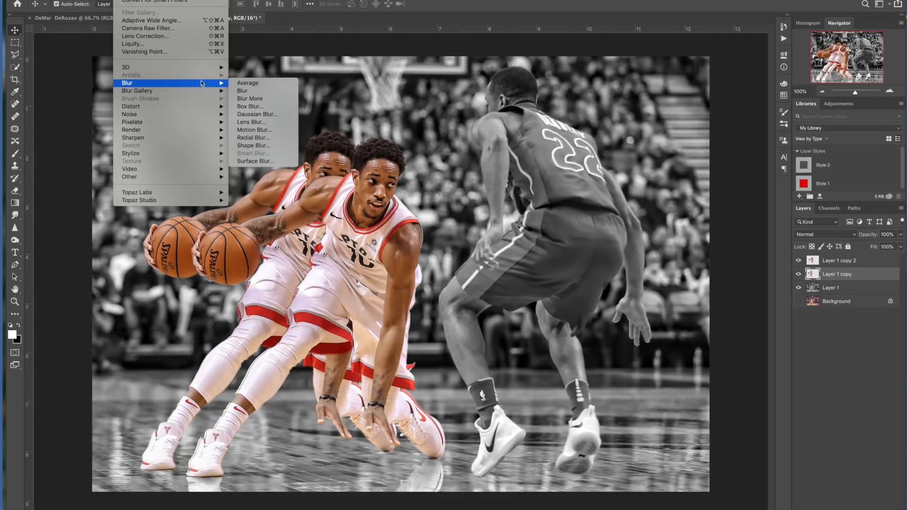
click(262, 130)
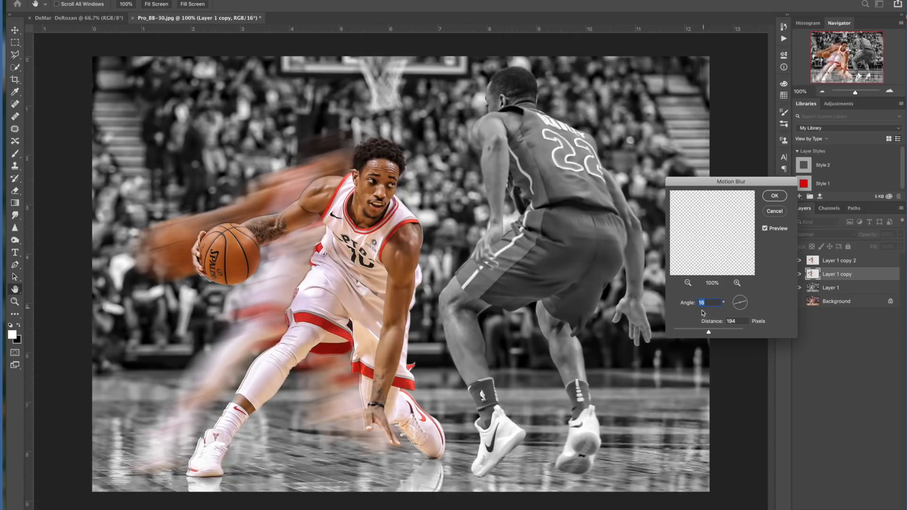
drag(710, 332, 723, 331)
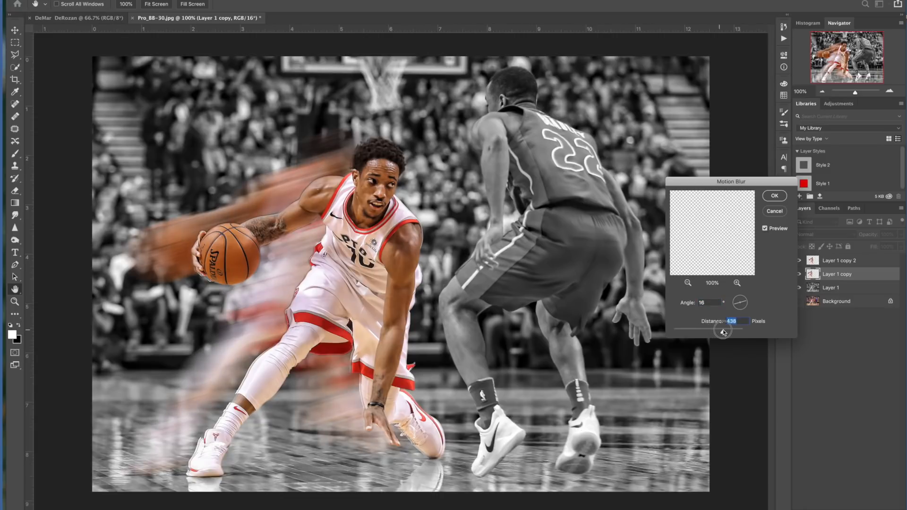
drag(724, 333, 730, 331)
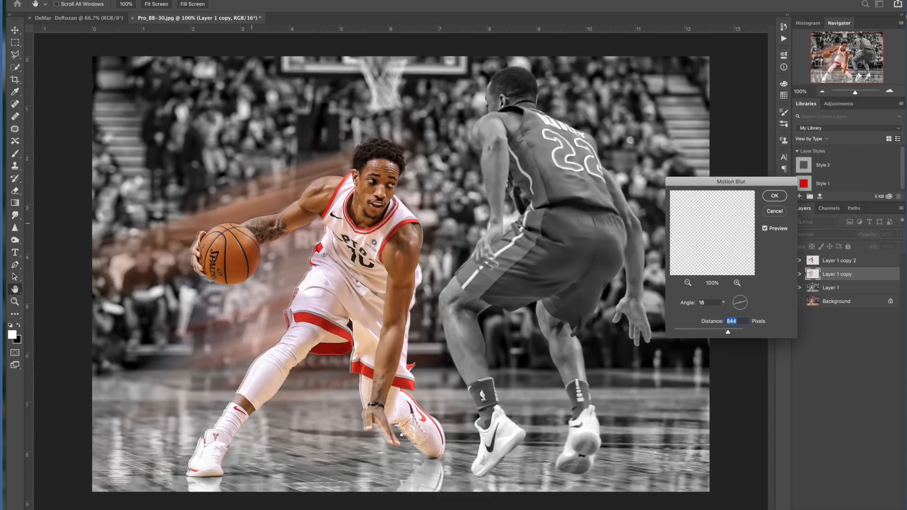
click(774, 196)
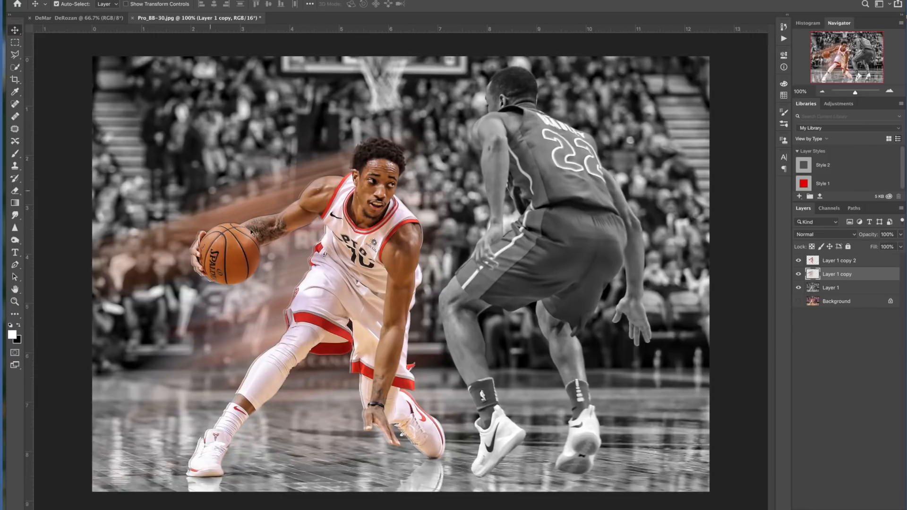
mouse_move(277, 264)
mouse_down()
mouse_move(301, 266)
mouse_move(261, 279)
mouse_up()
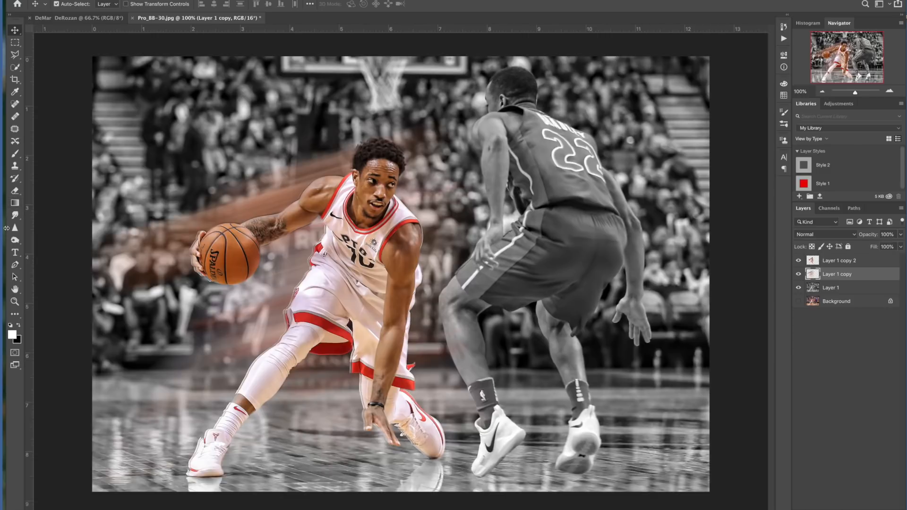
With a soft round Eraser about 600 px at 54% opacity, erase part of the blur streak across the upper left.
click(9, 192)
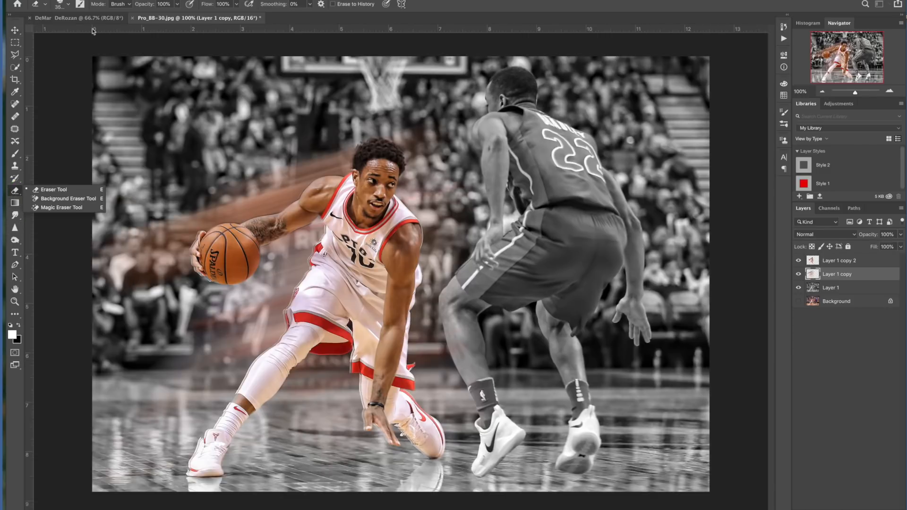
click(56, 189)
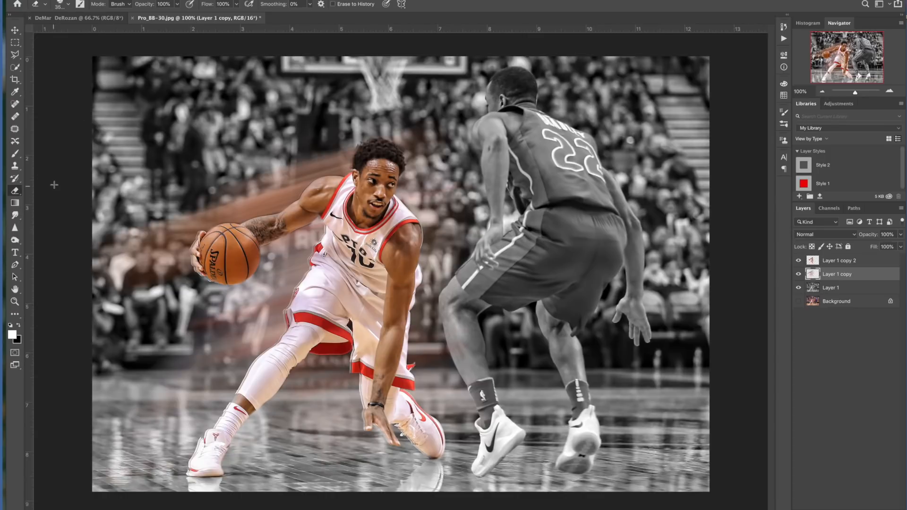
click(60, 5)
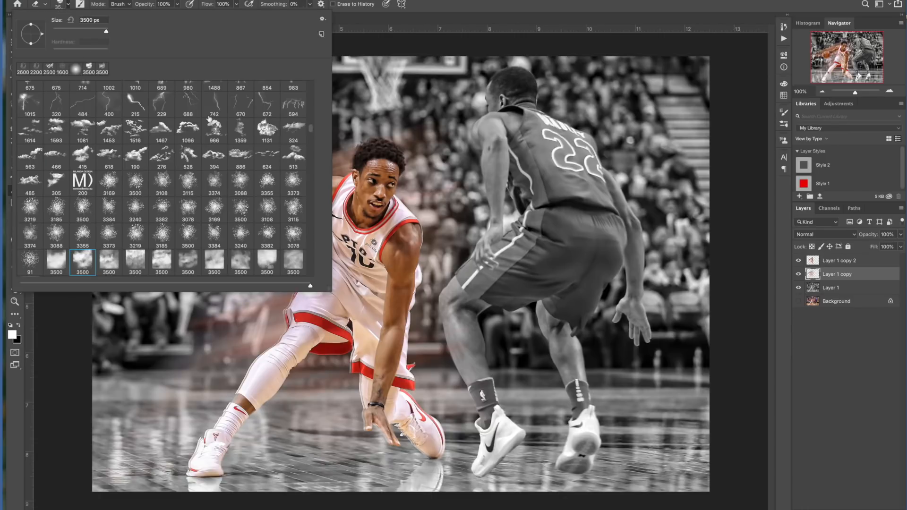
scroll(310, 129, up, 15)
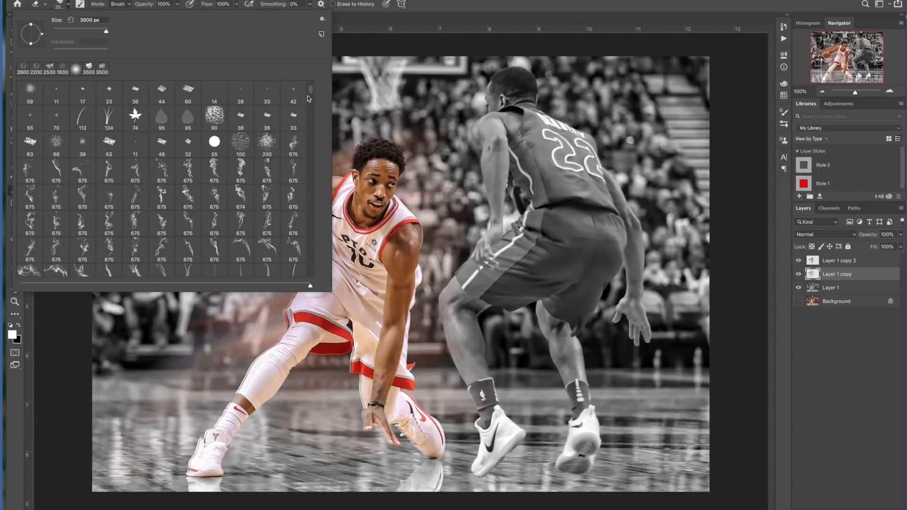
scroll(312, 93, up, 5)
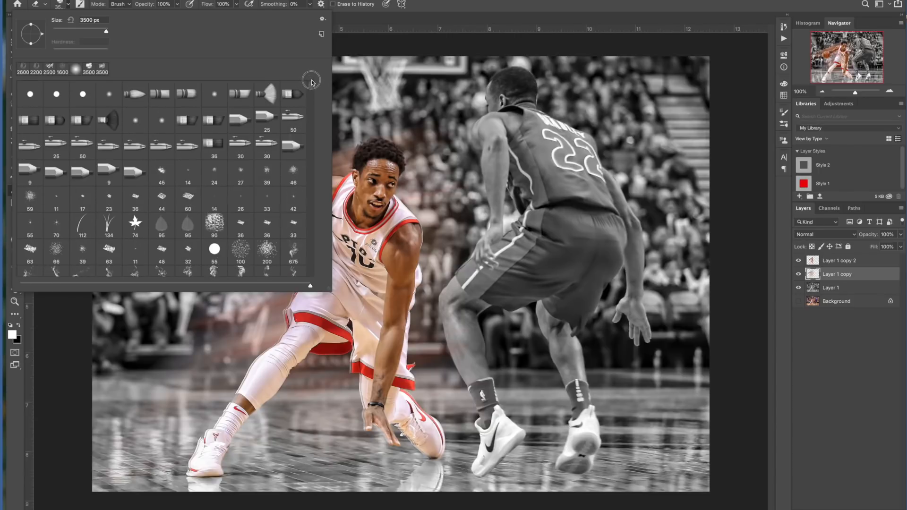
double_click(109, 95)
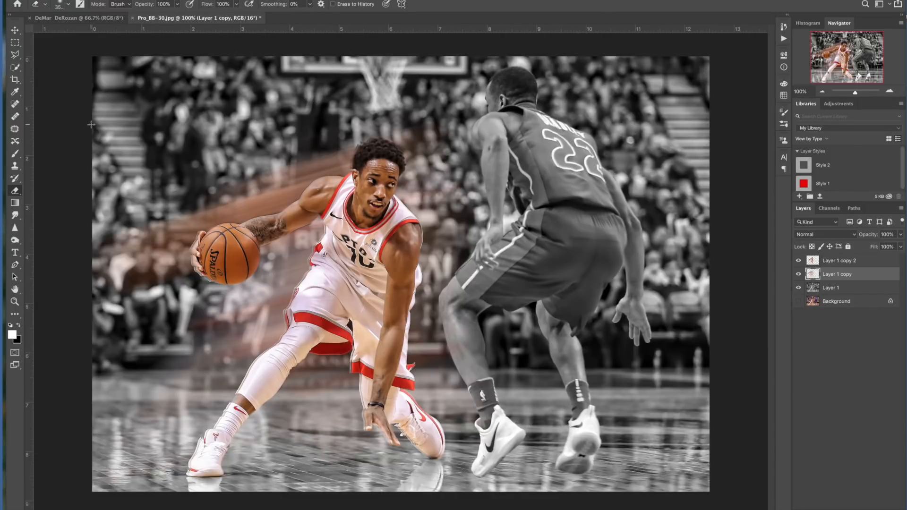
key(bracketleft)
key(bracketleft)
key(bracketleft)
key(bracketleft)
key(bracketleft)
key(bracketleft)
key(bracketleft)
key(bracketleft)
key(bracketleft)
key(bracketleft)
key(bracketleft)
key(bracketleft)
key(bracketleft)
key(bracketleft)
key(bracketleft)
click(175, 5)
drag(178, 15, 159, 16)
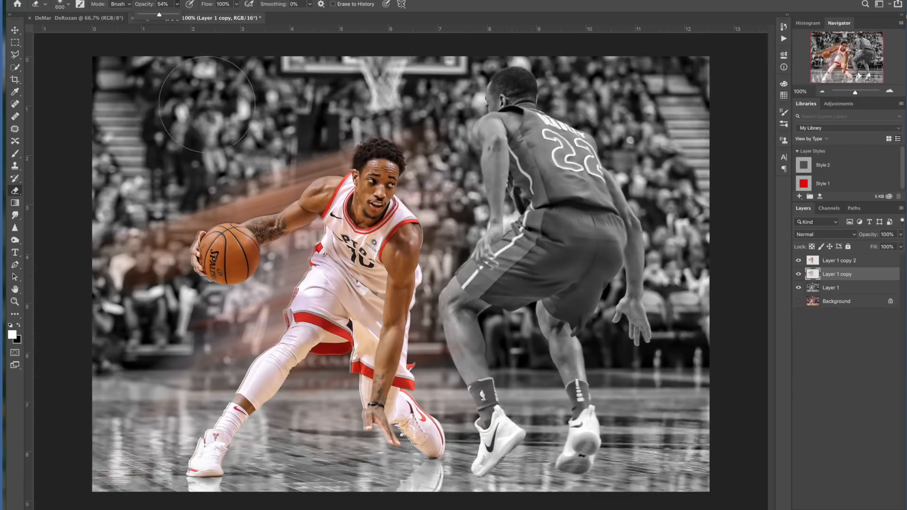
mouse_move(305, 119)
mouse_down()
mouse_move(235, 132)
mouse_move(150, 173)
mouse_move(151, 205)
mouse_up()
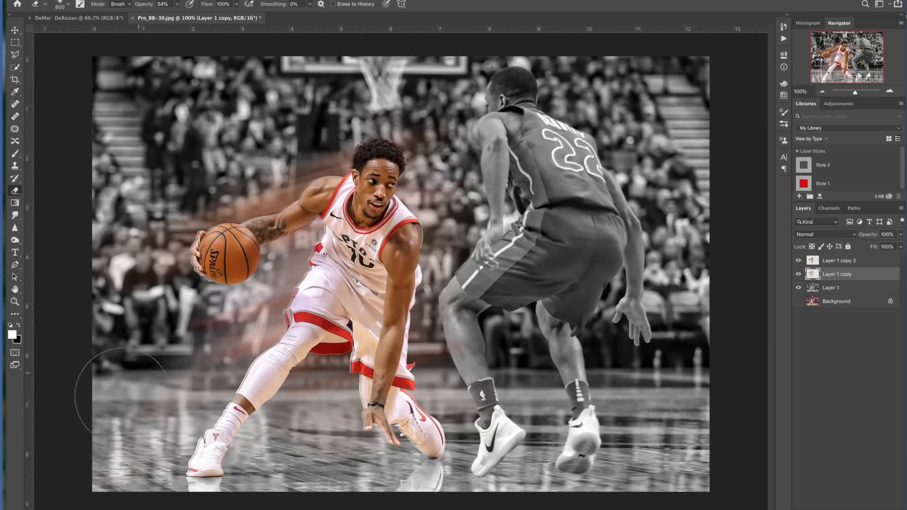
Shrink the eraser to 200 px at 35% opacity and erase a spot of blur left of the player's legs.
key(bracketleft)
key(bracketleft)
key(bracketleft)
key(bracketleft)
key(bracketleft)
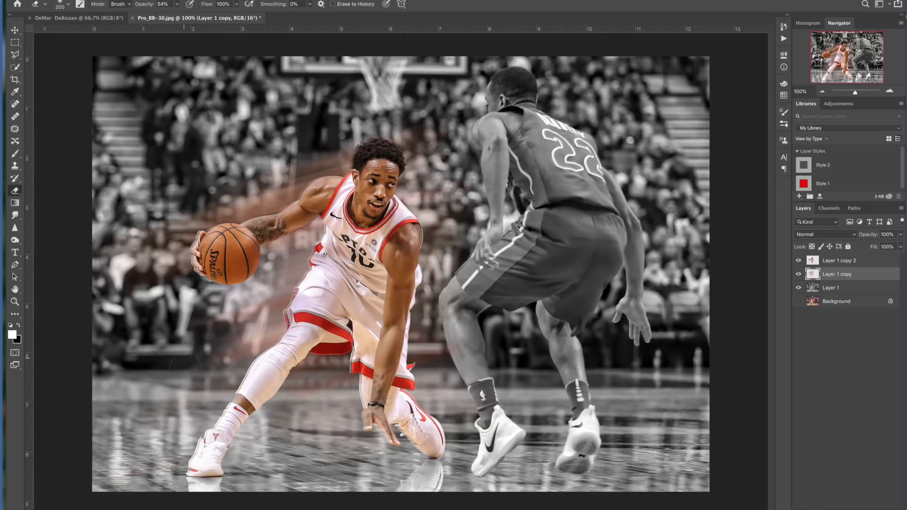
click(178, 6)
drag(178, 14, 170, 15)
click(192, 304)
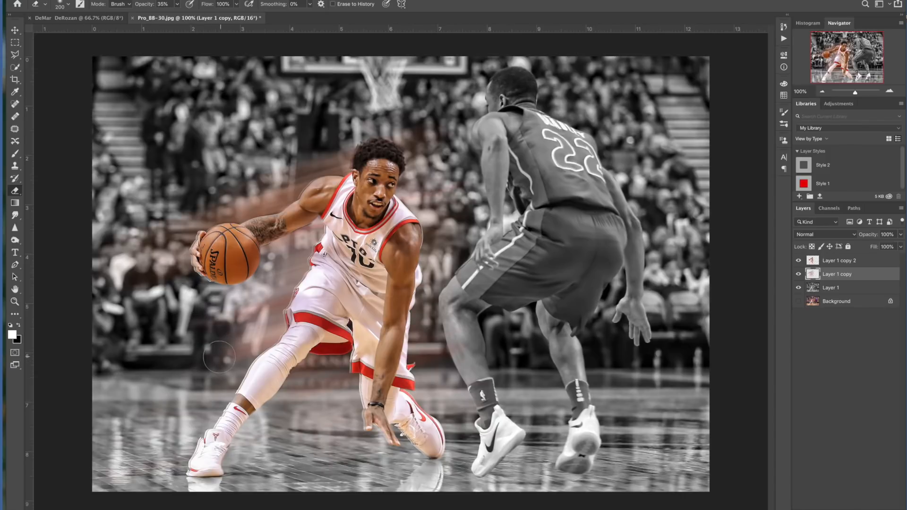